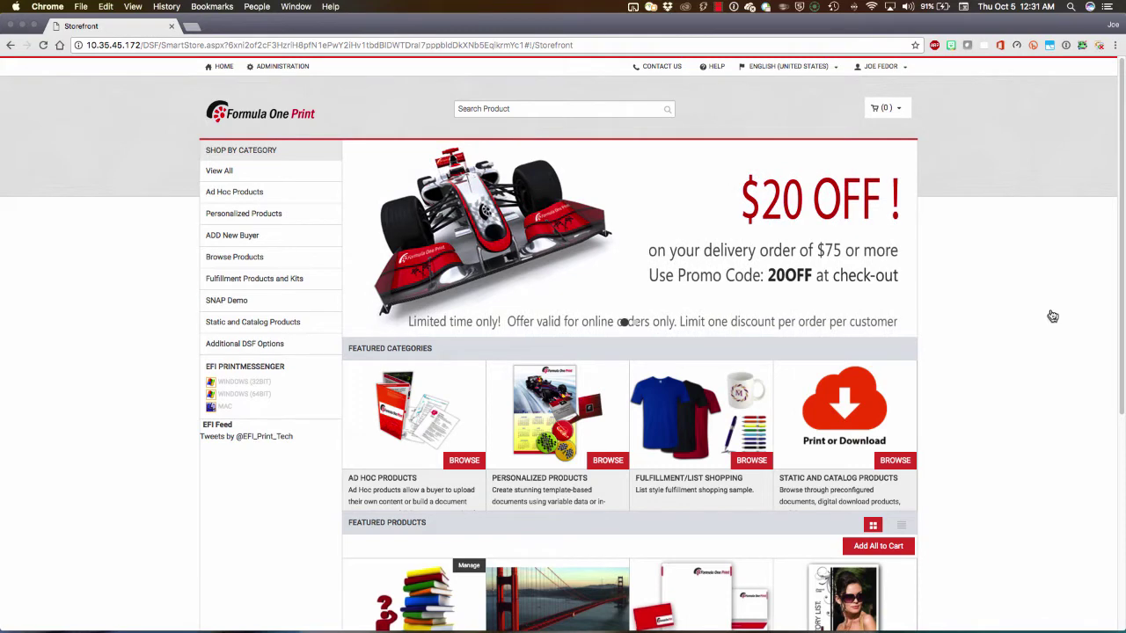
# Show all desktops in Mission Control with the Formula One Print storefront open.
pyautogui.hotkey('ctrl', 'Up')
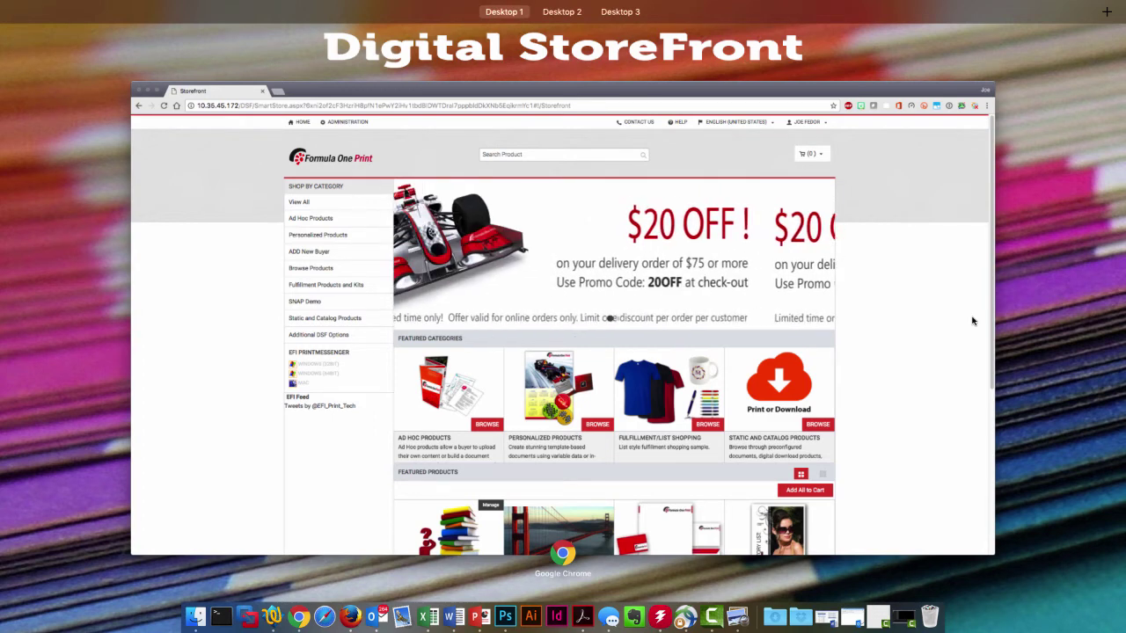
pyautogui.hotkey('ctrl', 'Right')
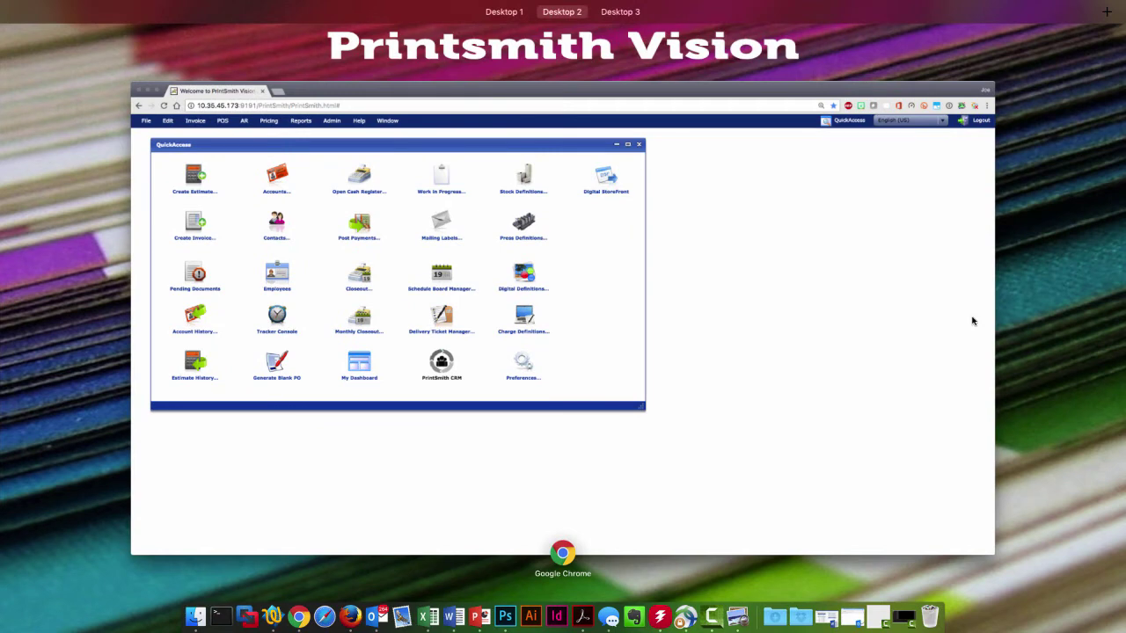
pyautogui.hotkey('ctrl', 'Right')
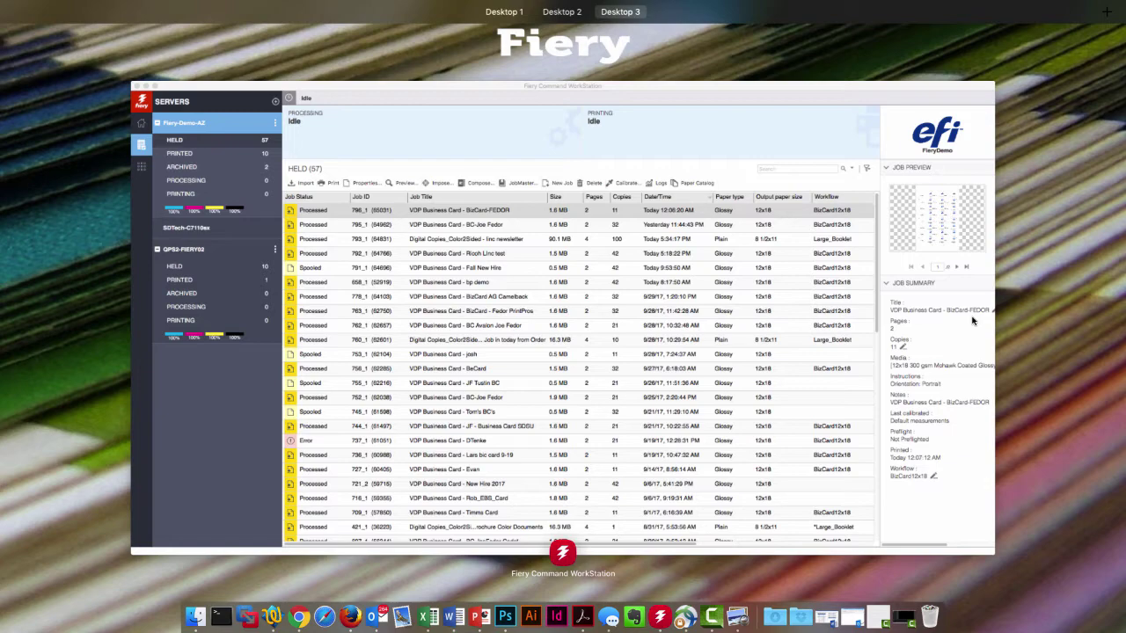
pyautogui.hotkey('ctrl', 'Left')
pyautogui.hotkey('ctrl', 'Left')
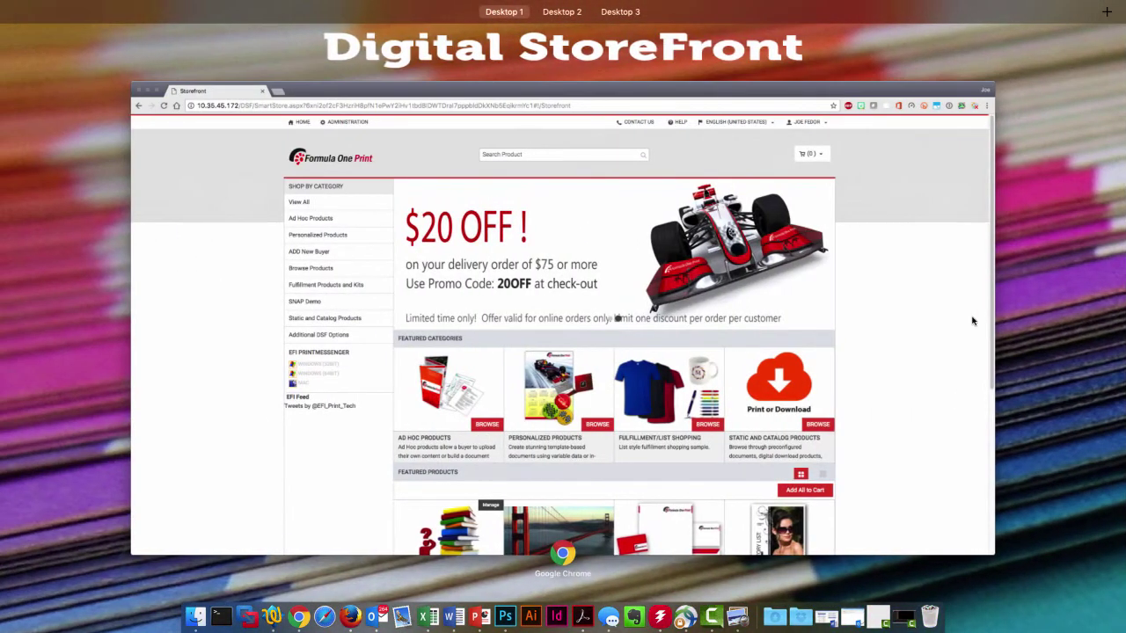
# Return to the storefront and start a VDP Business Card order from Personalized Products.
pyautogui.click(914, 313)
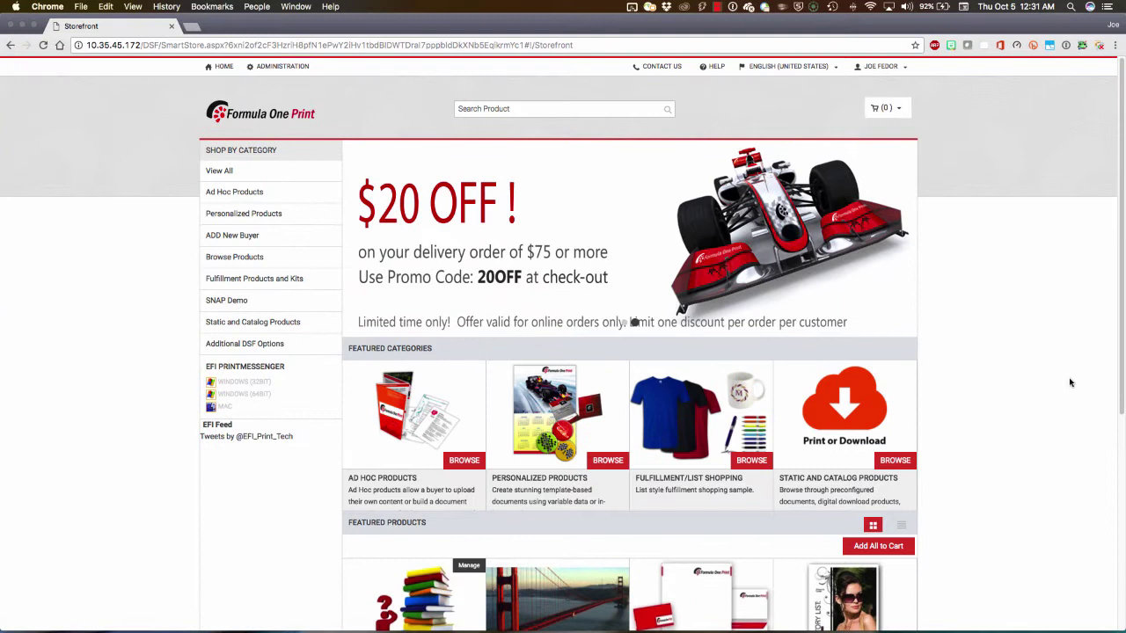
pyautogui.click(879, 68)
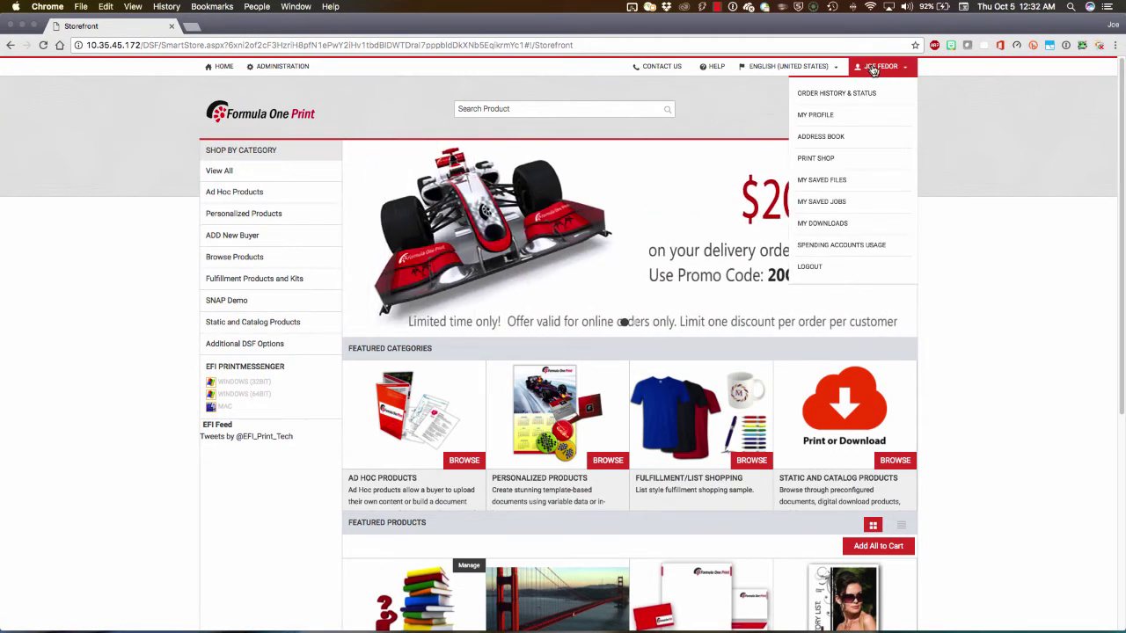
pyautogui.click(963, 327)
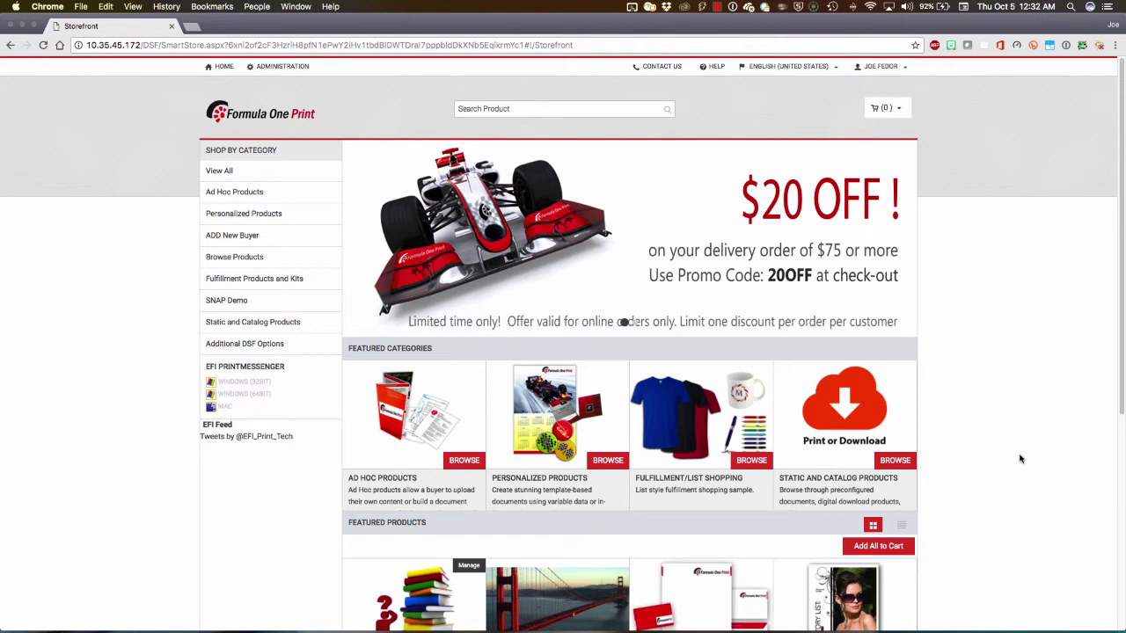
pyautogui.click(608, 461)
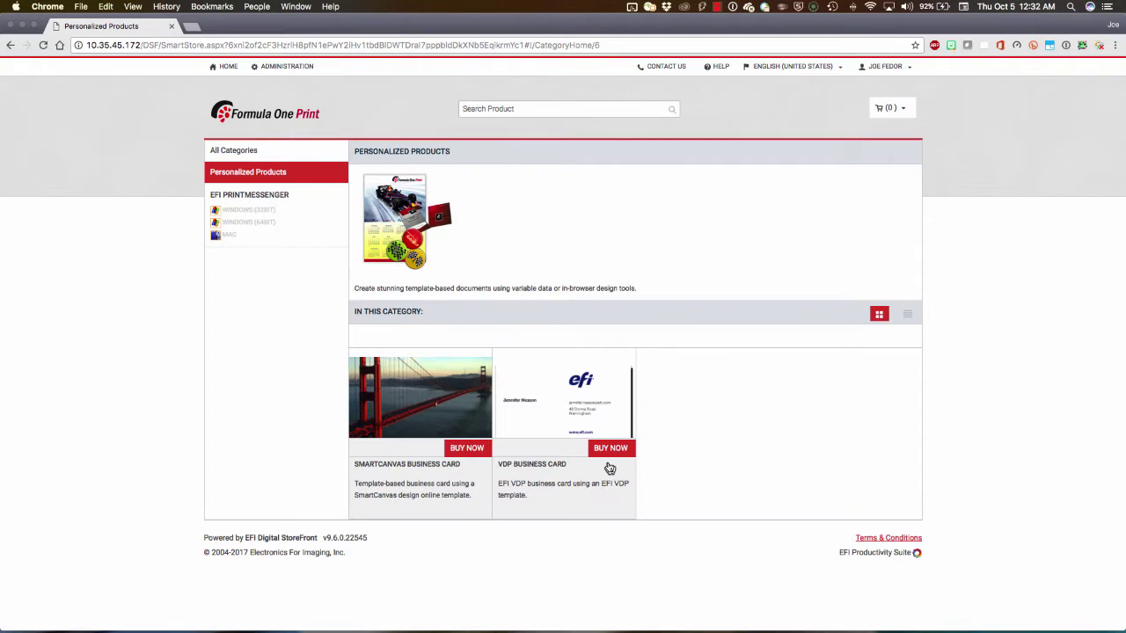
pyautogui.click(614, 450)
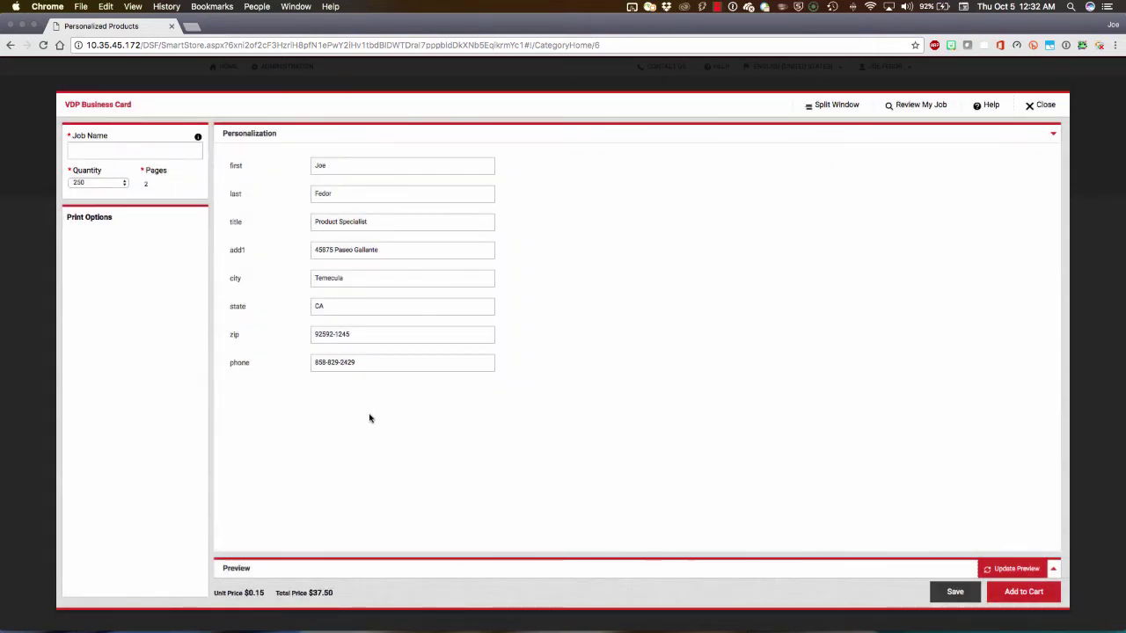
# Enter a BizCard job name with the customer's name, choose 500 cards ($75.00), and preview the proof.
pyautogui.click(142, 150)
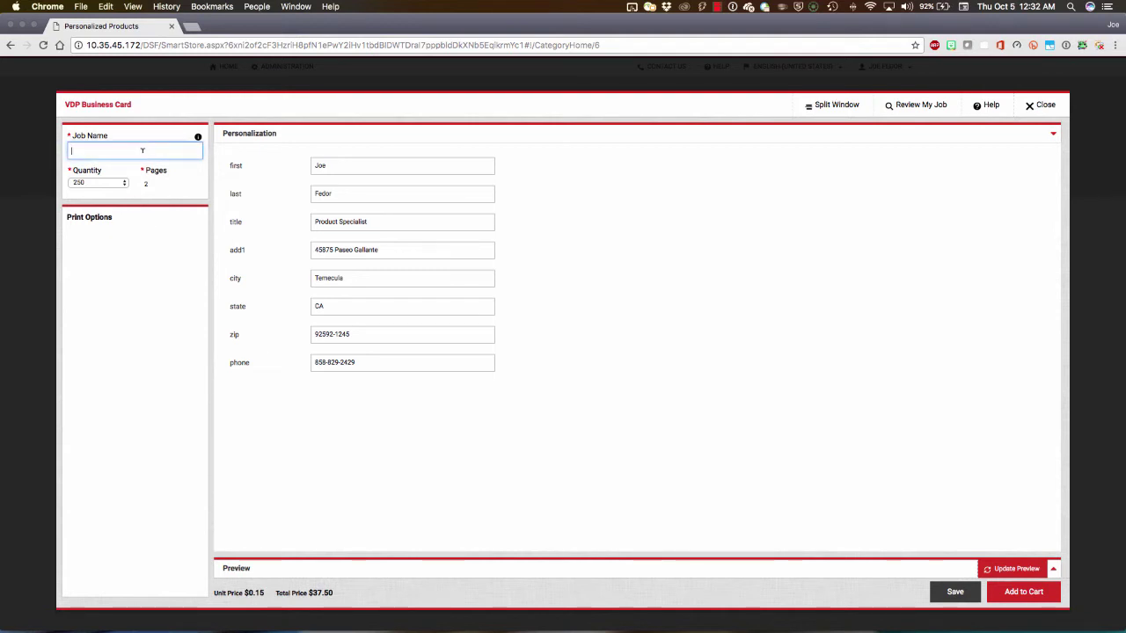
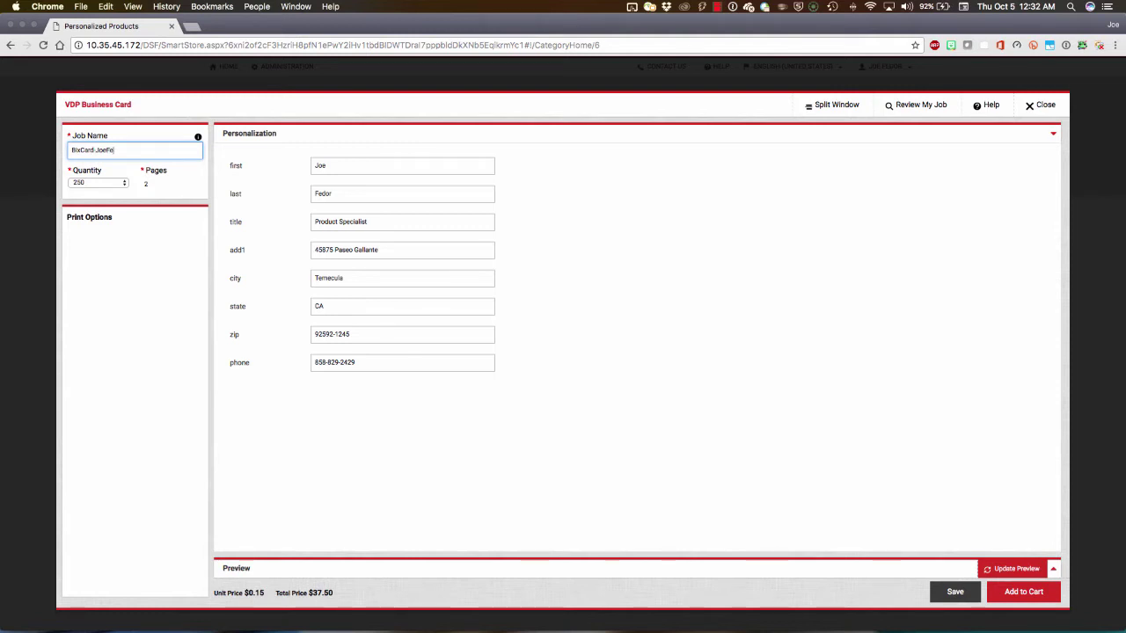
pyautogui.click(97, 184)
pyautogui.press('Escape')
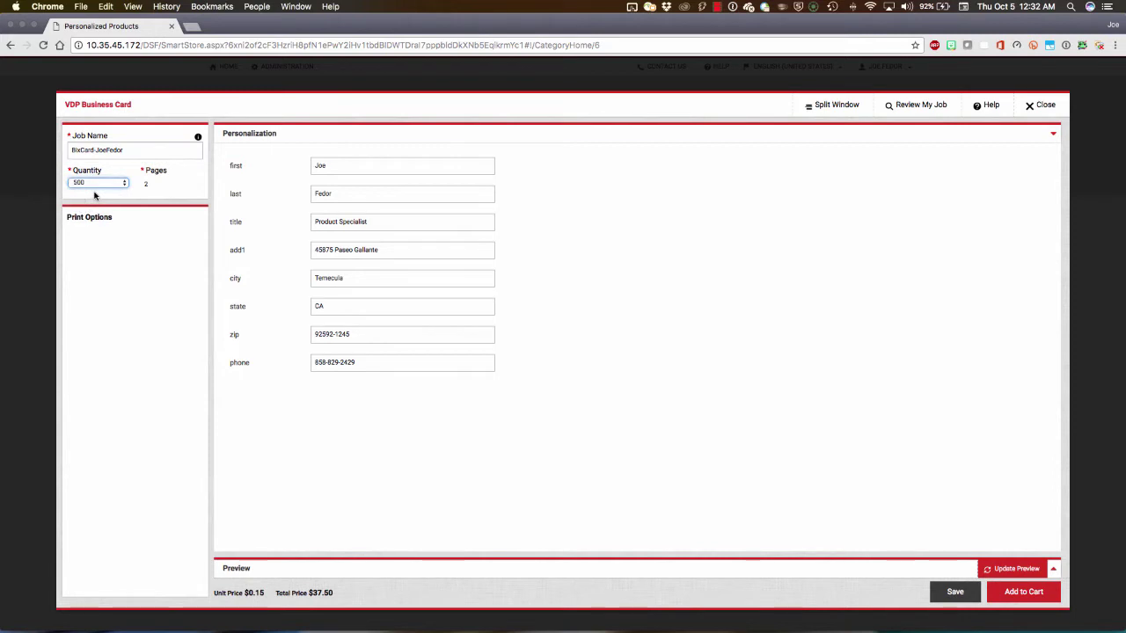
pyautogui.click(1015, 570)
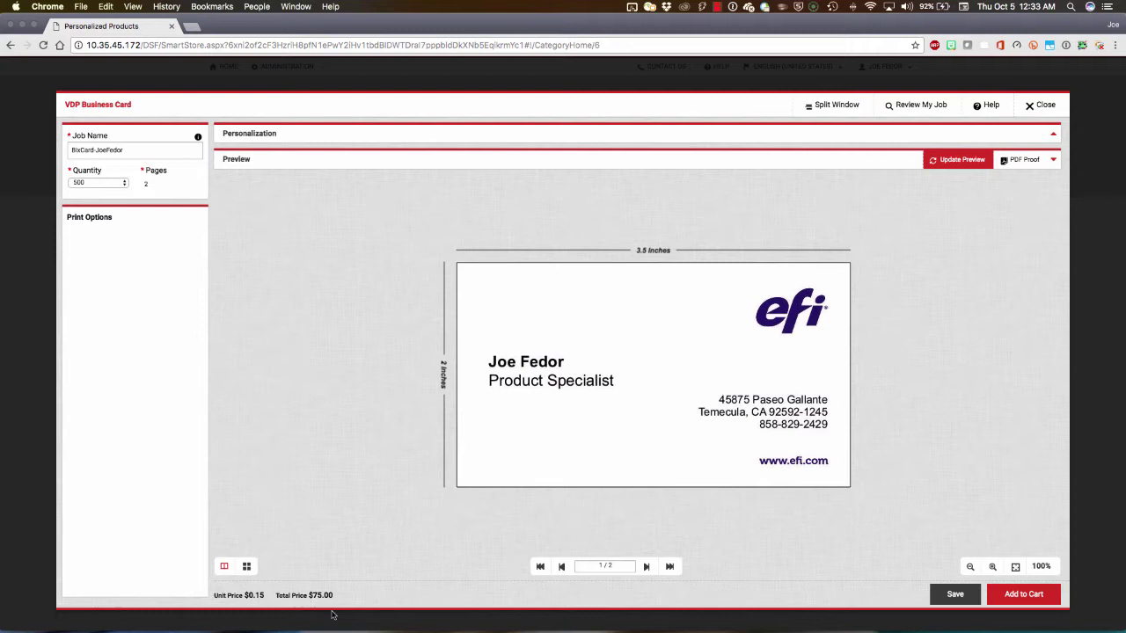
# Add the card job to the cart with a due date of Friday, October 13, 2017.
pyautogui.click(1034, 596)
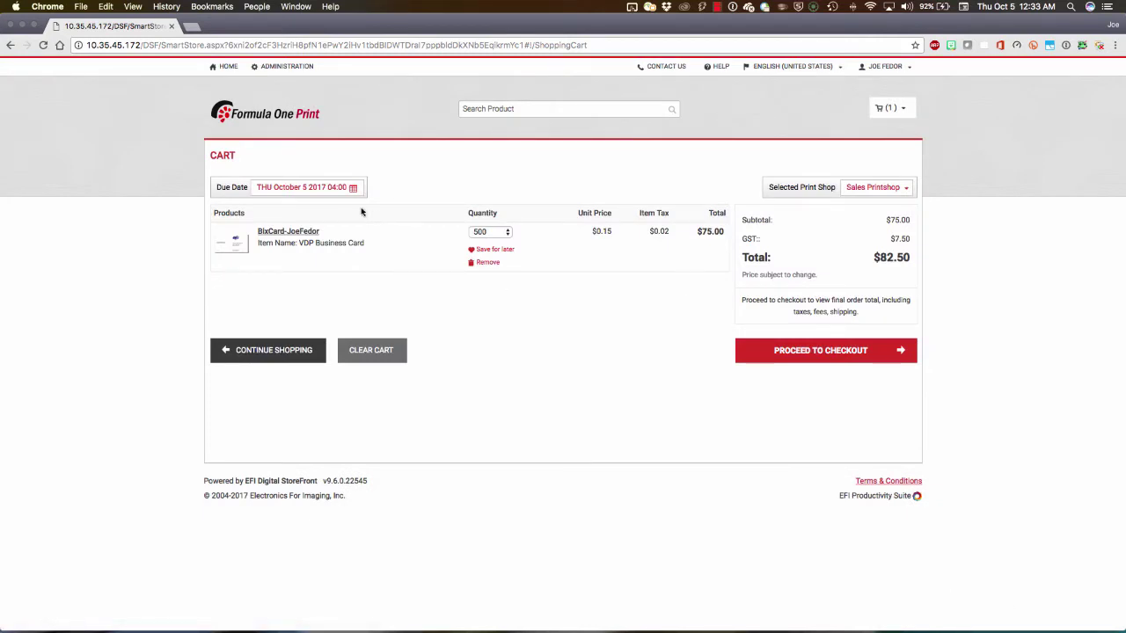
pyautogui.click(315, 188)
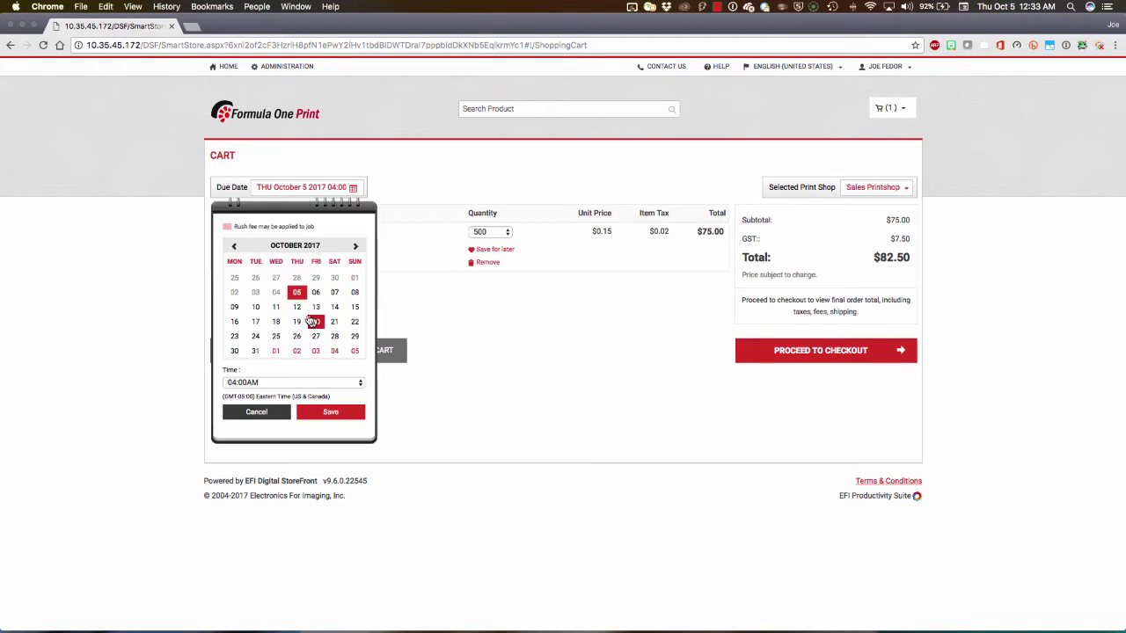
pyautogui.click(318, 307)
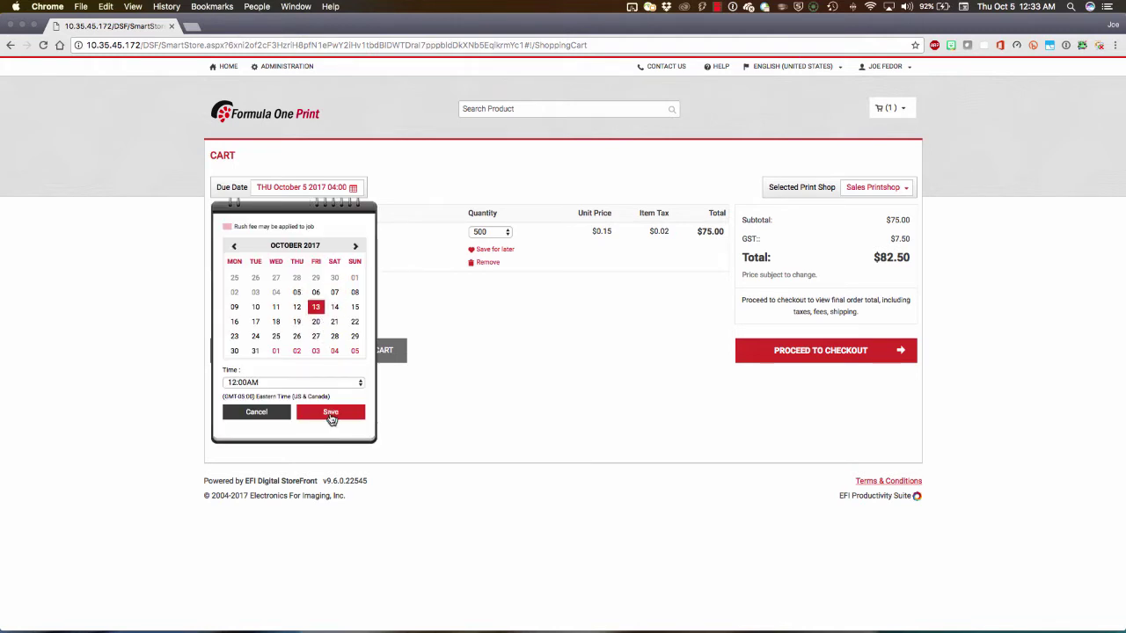
pyautogui.click(333, 415)
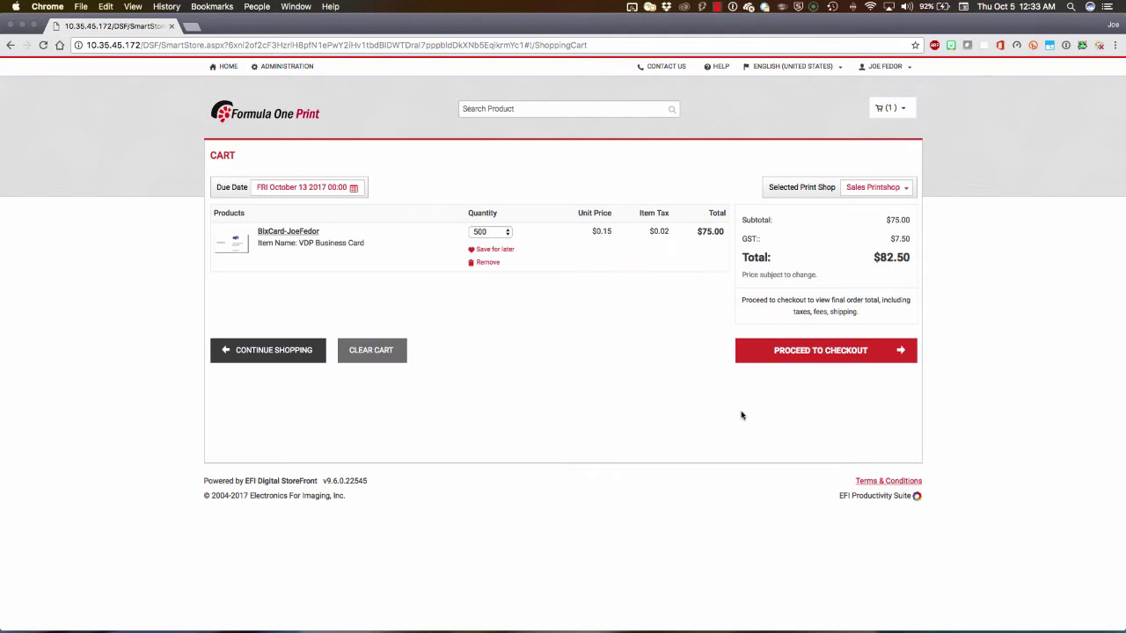
pyautogui.click(830, 357)
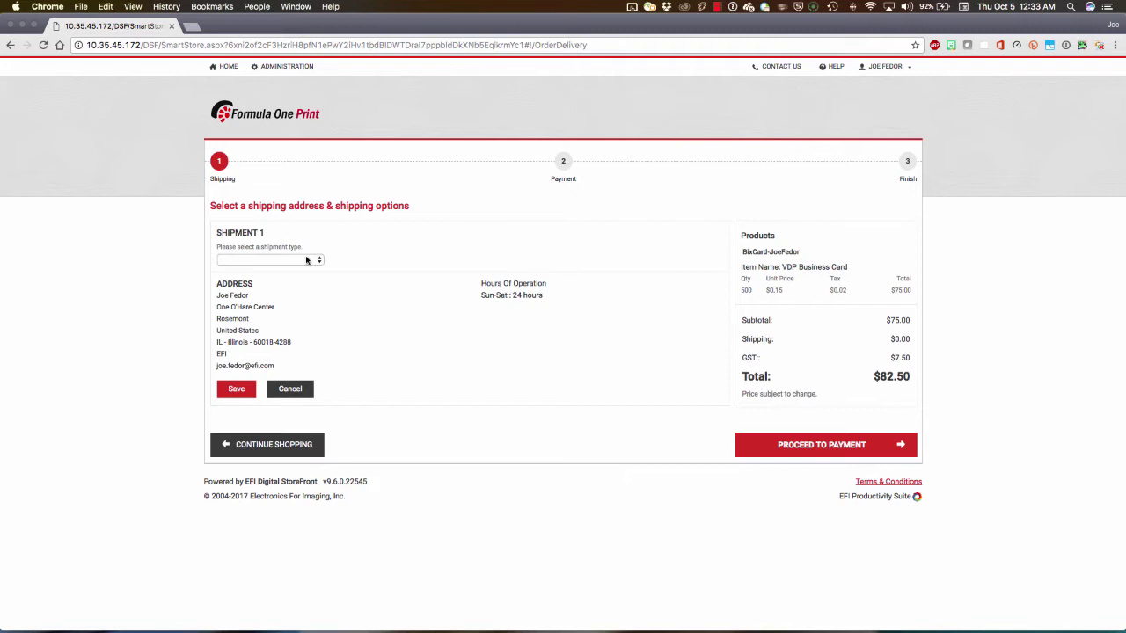
# Choose UPS 2 Day shipping ($11.00), bringing the order total to $94.60.
pyautogui.click(306, 261)
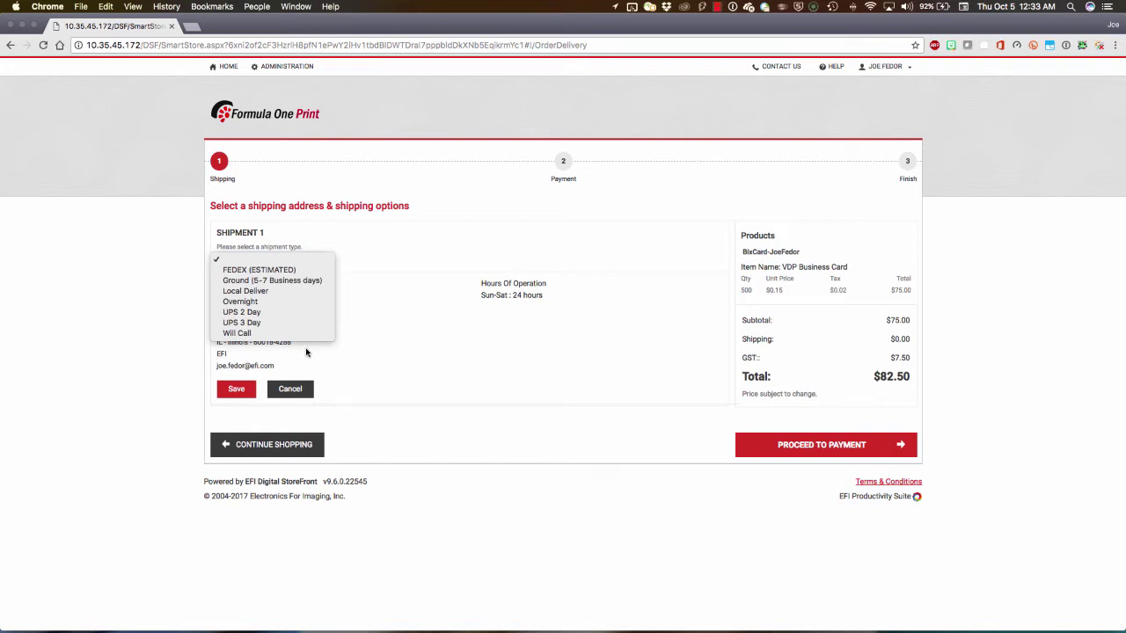
pyautogui.click(281, 312)
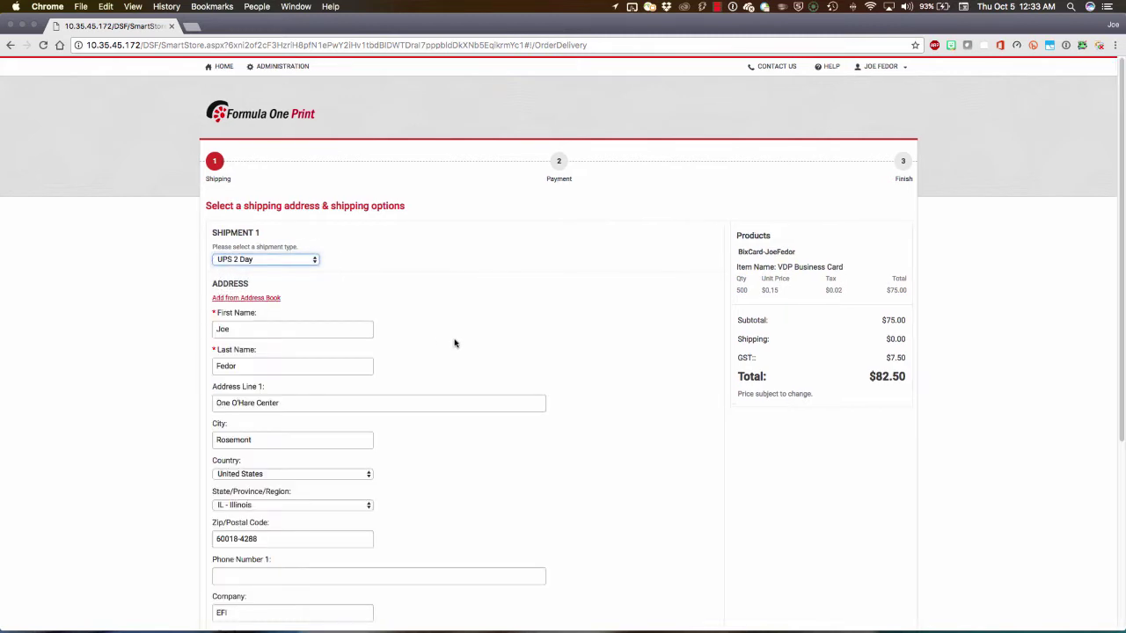
pyautogui.scroll(-5, 497, 344)
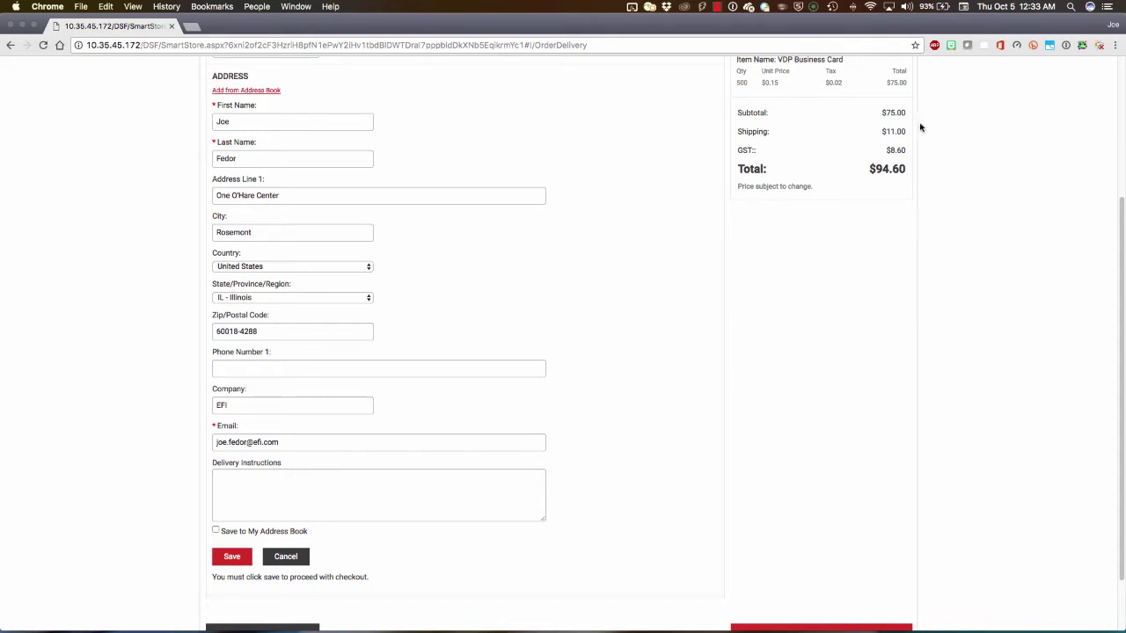
pyautogui.scroll(-2, 853, 403)
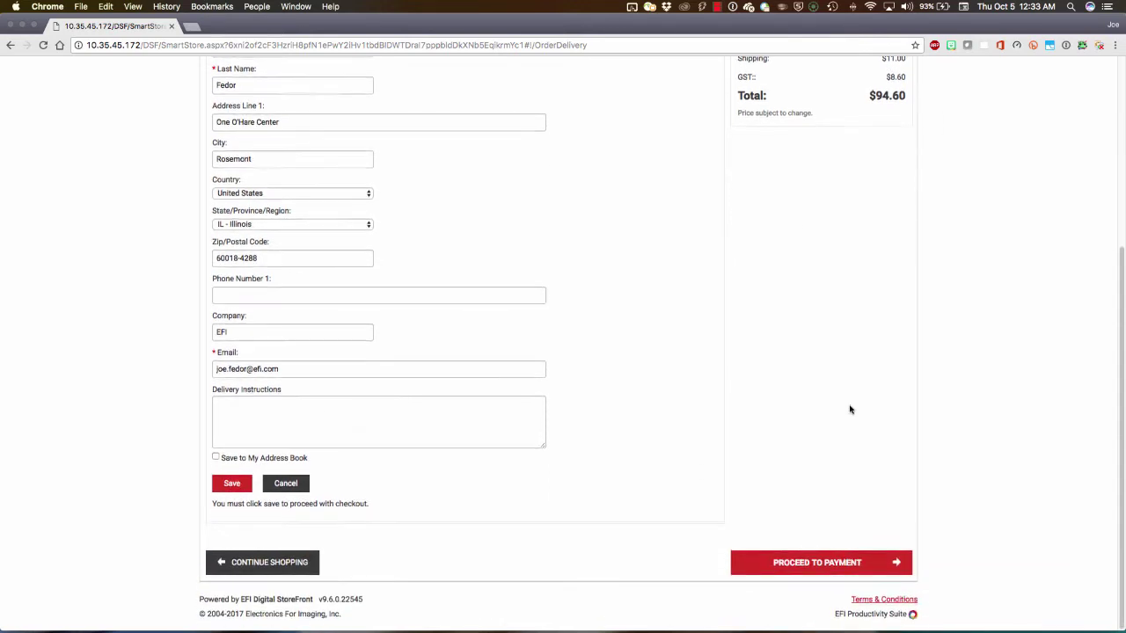
# Pay by GL code, place the $94.60 order, and view its confirmation e-mail.
pyautogui.click(819, 568)
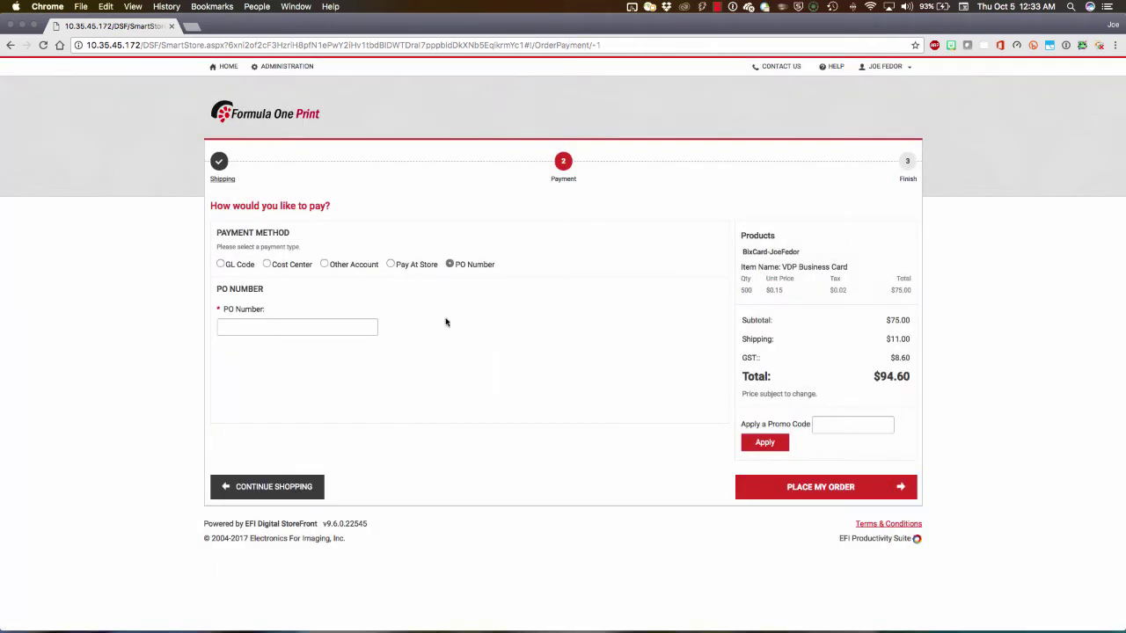
pyautogui.click(220, 265)
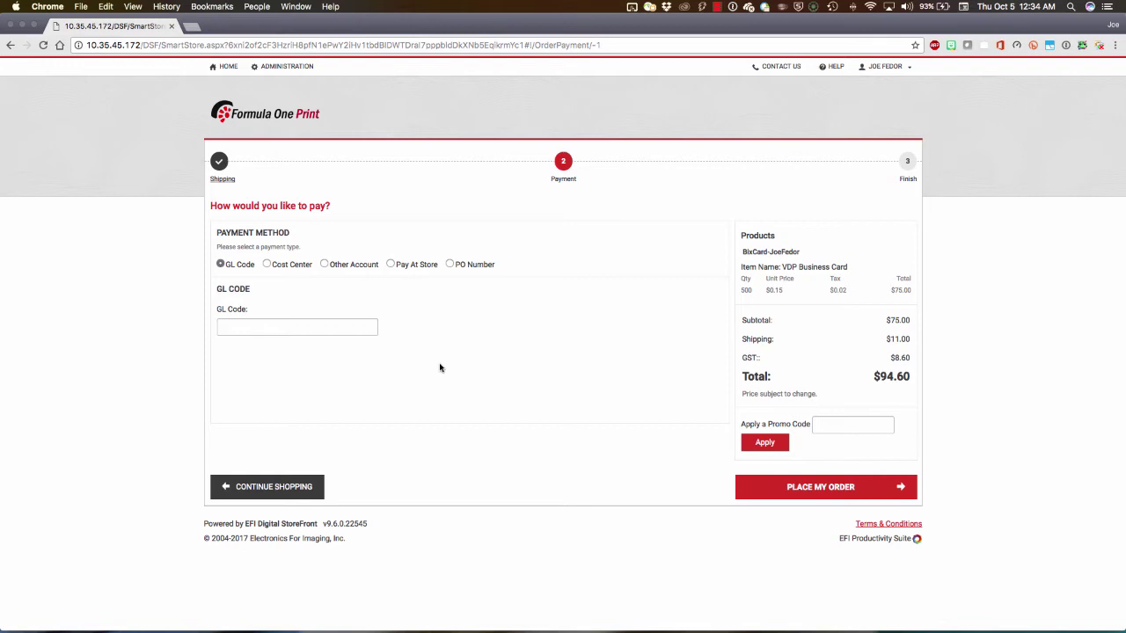
pyautogui.click(295, 322)
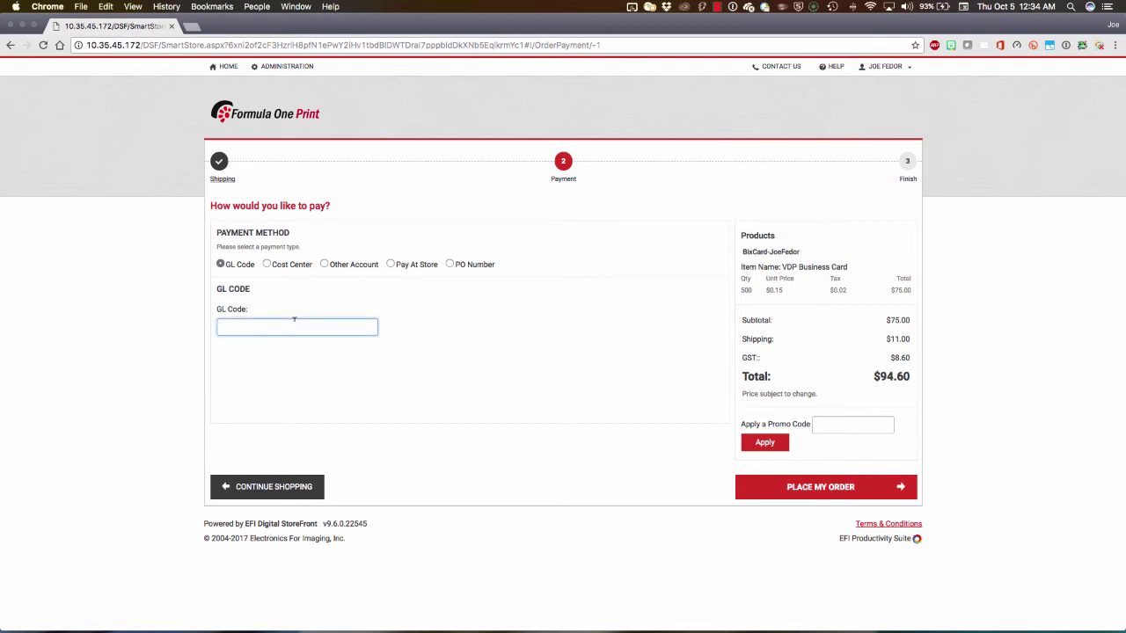
pyautogui.write('JF-12345')
pyautogui.click(800, 488)
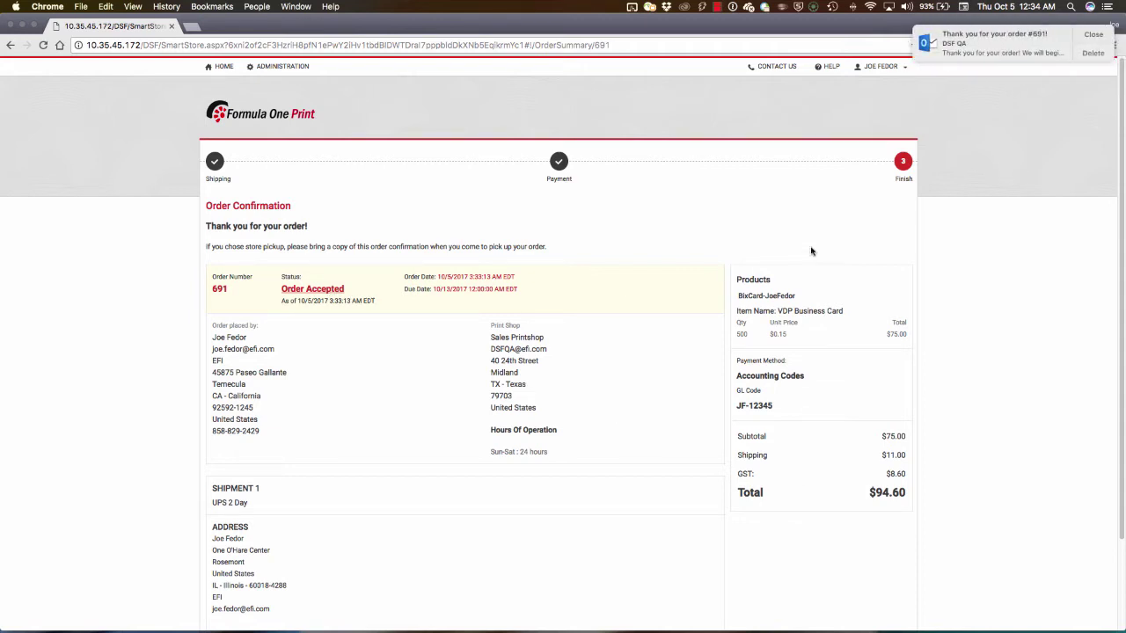
pyautogui.click(1009, 50)
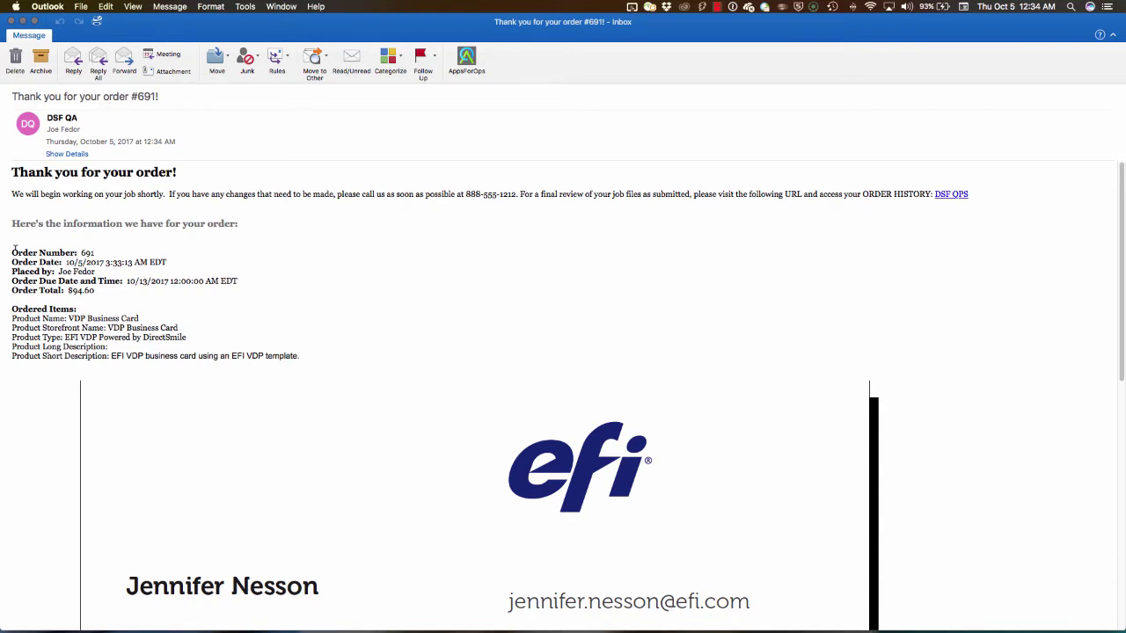
# Review the confirmation e-mail's order details, close it, and move to the PrintSmith Vision desktop.
pyautogui.moveTo(14, 249); pyautogui.dragTo(278, 355)
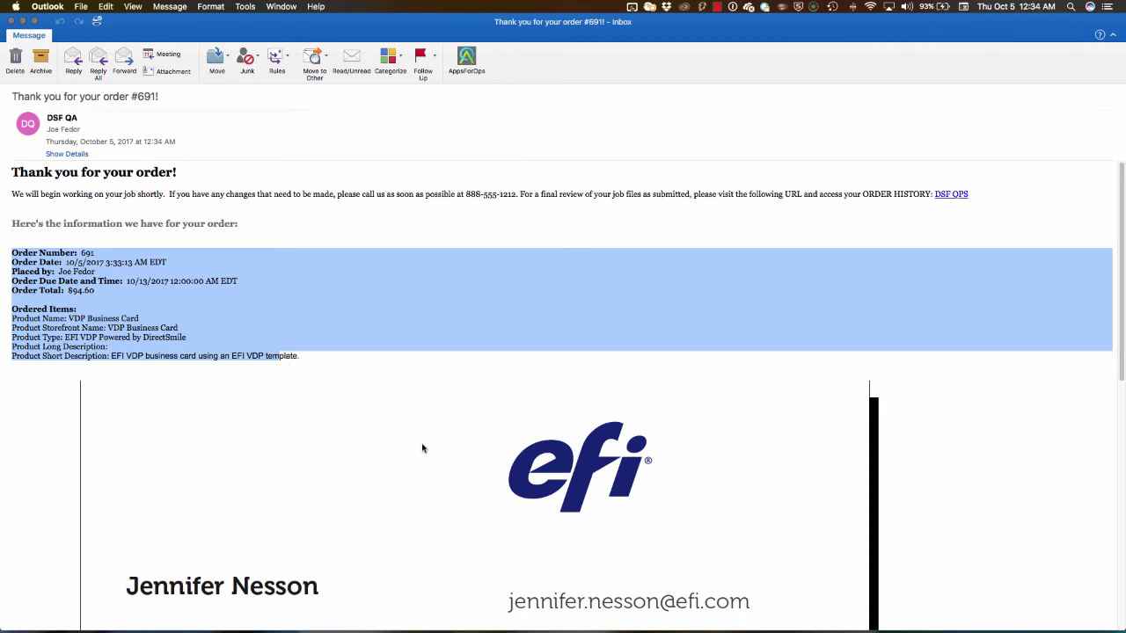
pyautogui.scroll(-5, 422, 448)
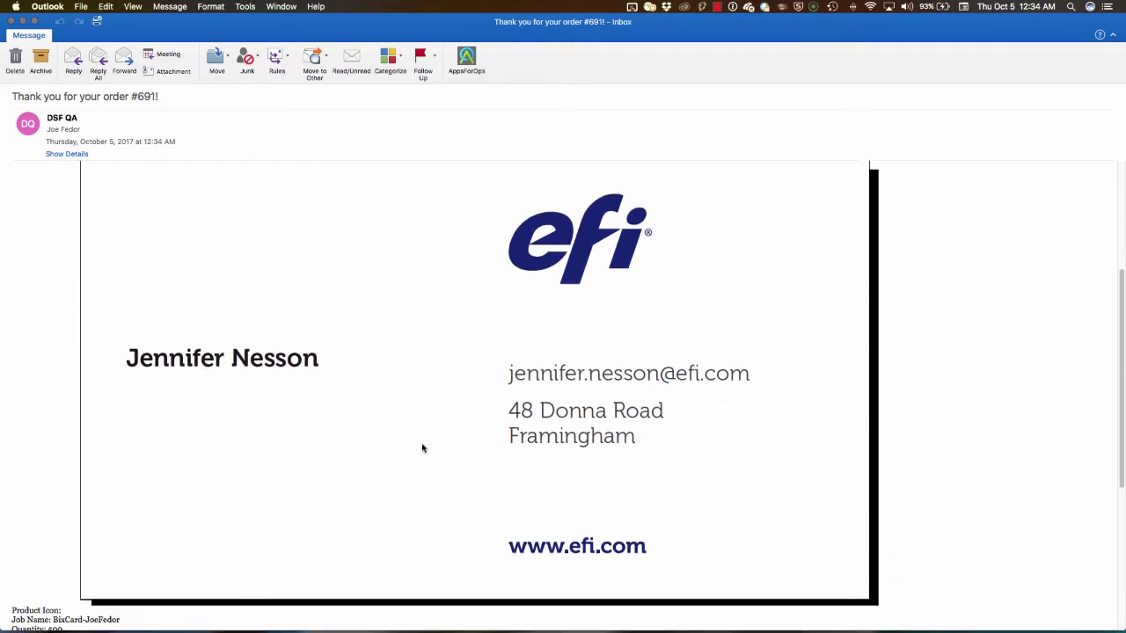
pyautogui.scroll(5, 422, 448)
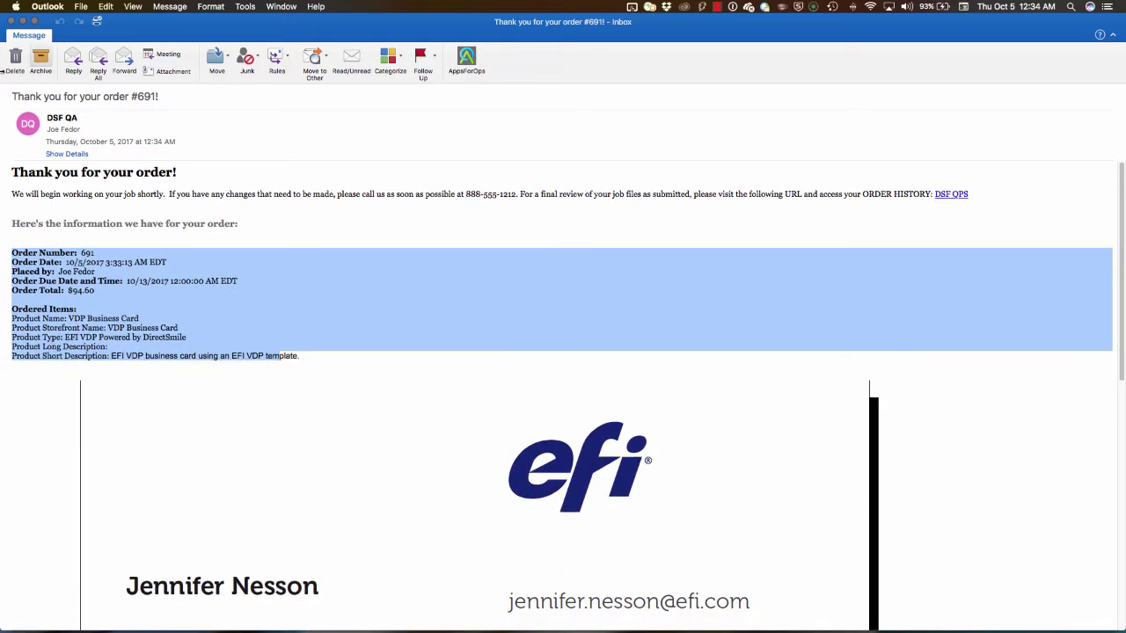
pyautogui.click(11, 21)
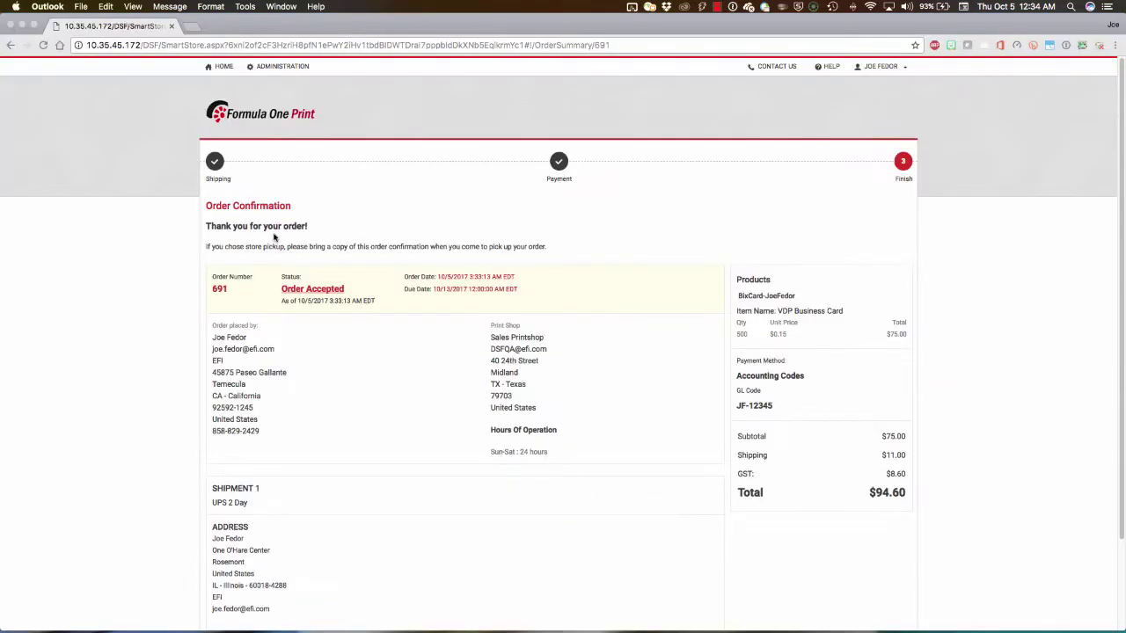
pyautogui.click(419, 190)
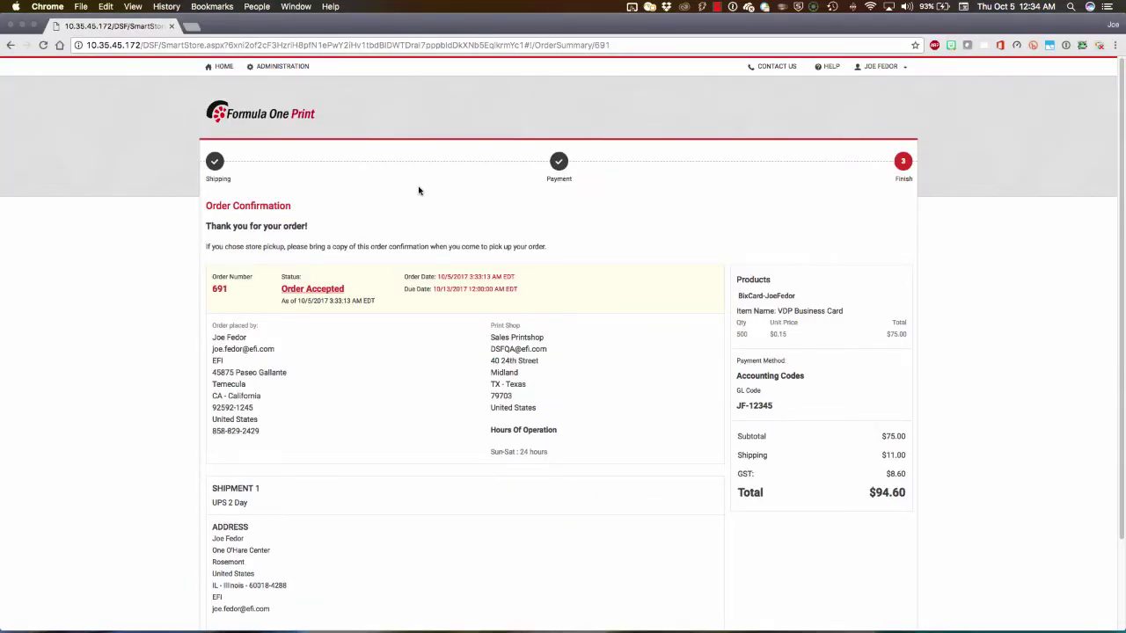
pyautogui.hotkey('ctrl', 'Right')
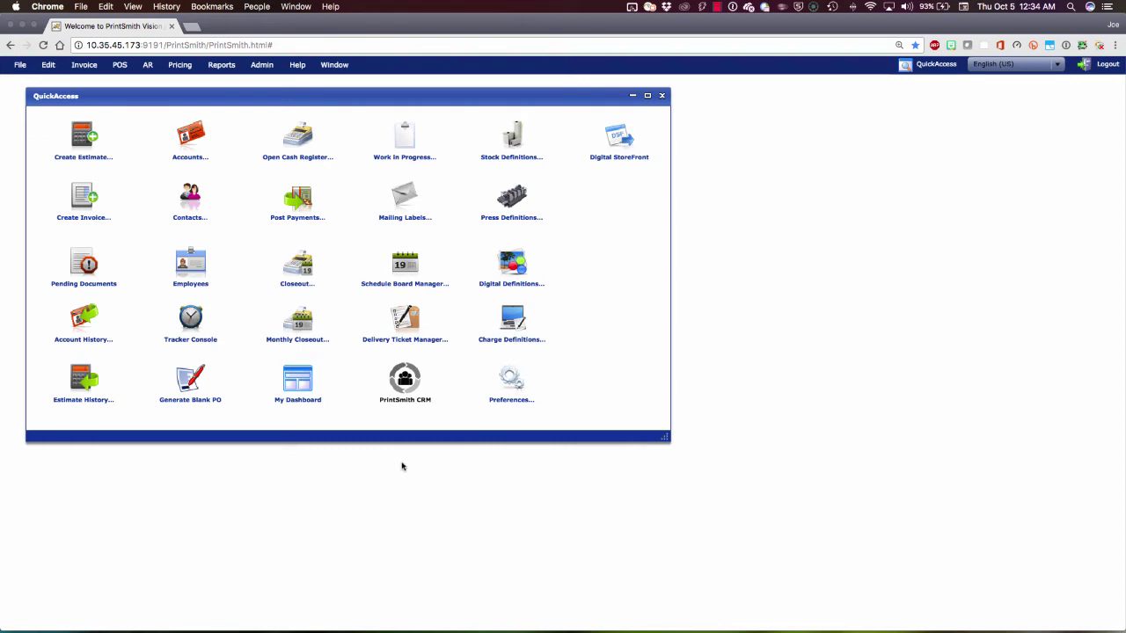
# Select the newest VDP Business Card web order, document 798, and widen the list to show Web Reference.
pyautogui.click(81, 267)
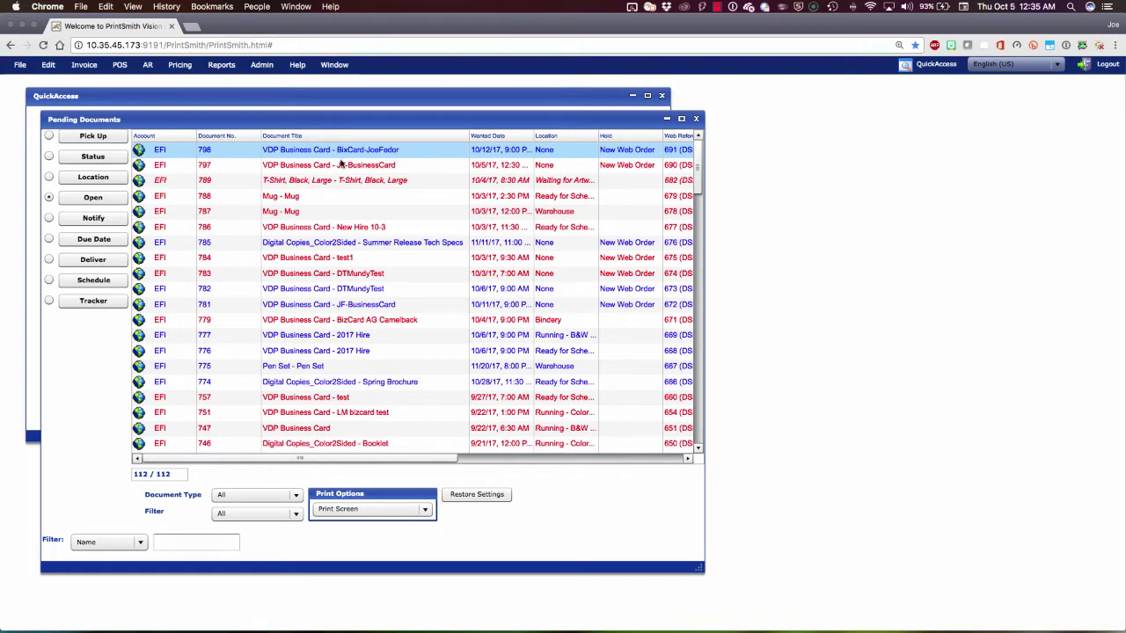
pyautogui.click(313, 152)
pyautogui.keyDown('shift'); pyautogui.click(244, 166); pyautogui.keyUp('shift')
pyautogui.click(220, 156)
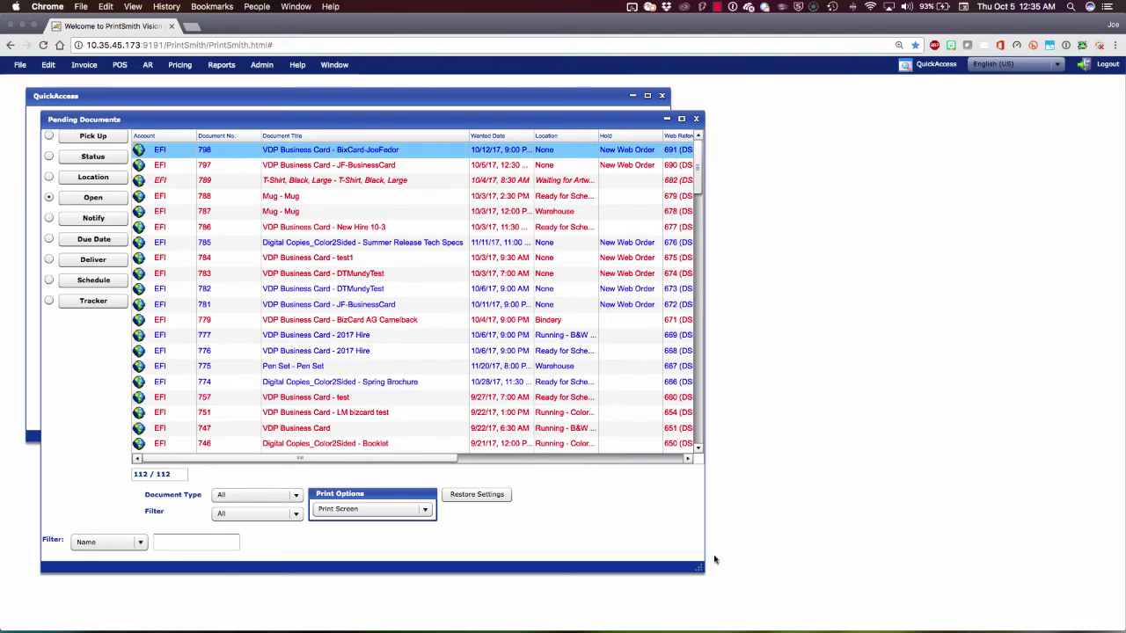
pyautogui.moveTo(723, 571); pyautogui.dragTo(763, 579)
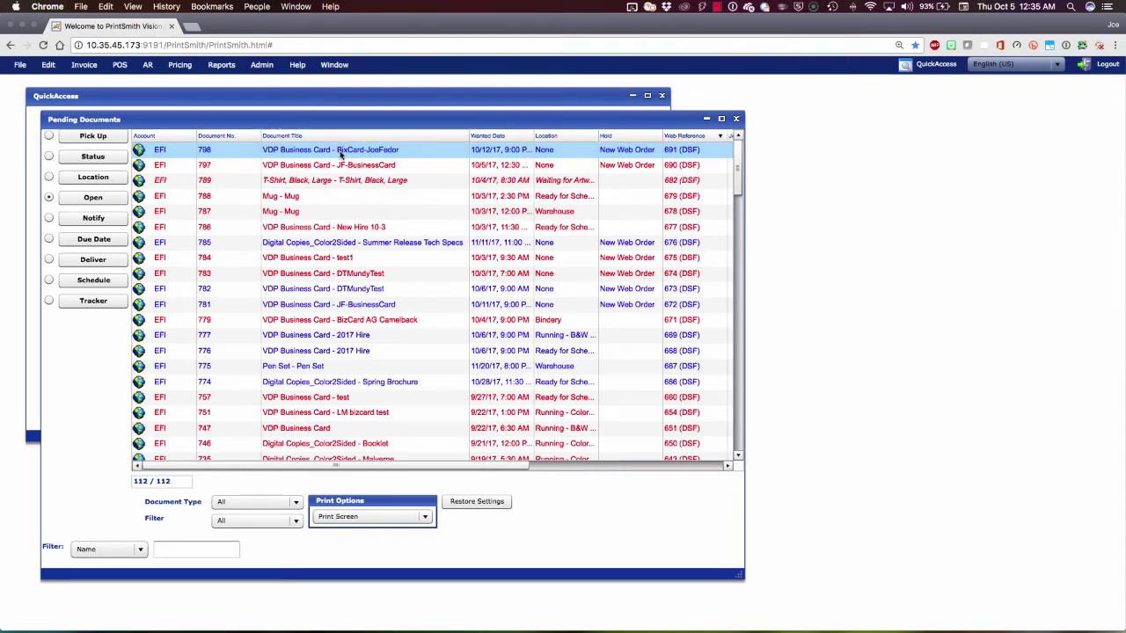
# Open invoice 798 and check its contact, delivery and invoice addresses, and expense code.
pyautogui.doubleClick(341, 152)
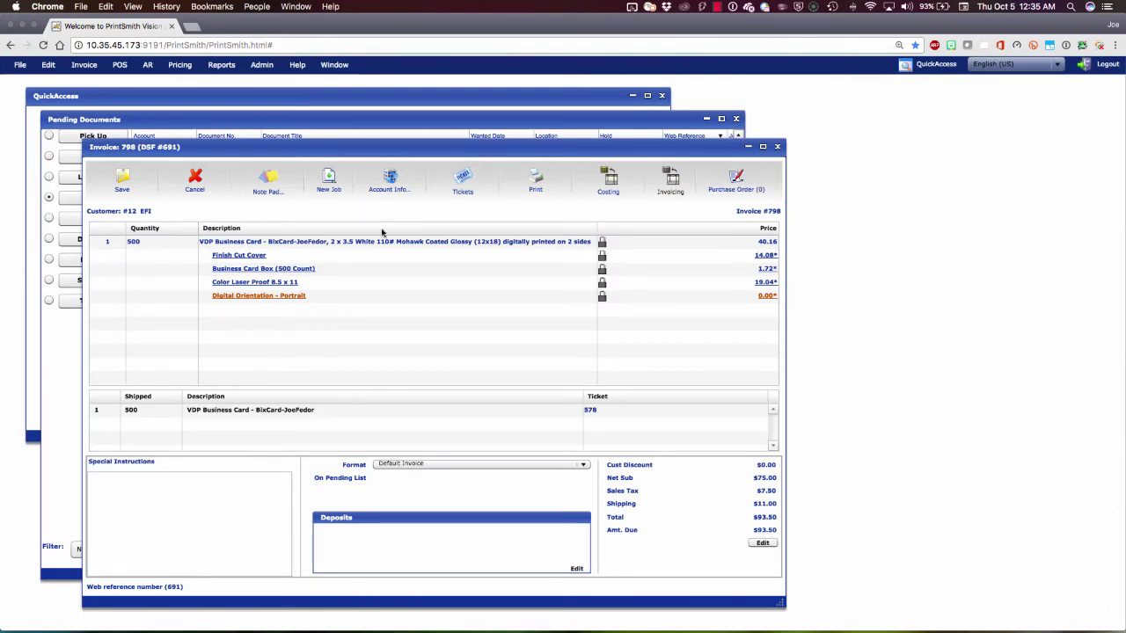
pyautogui.click(397, 182)
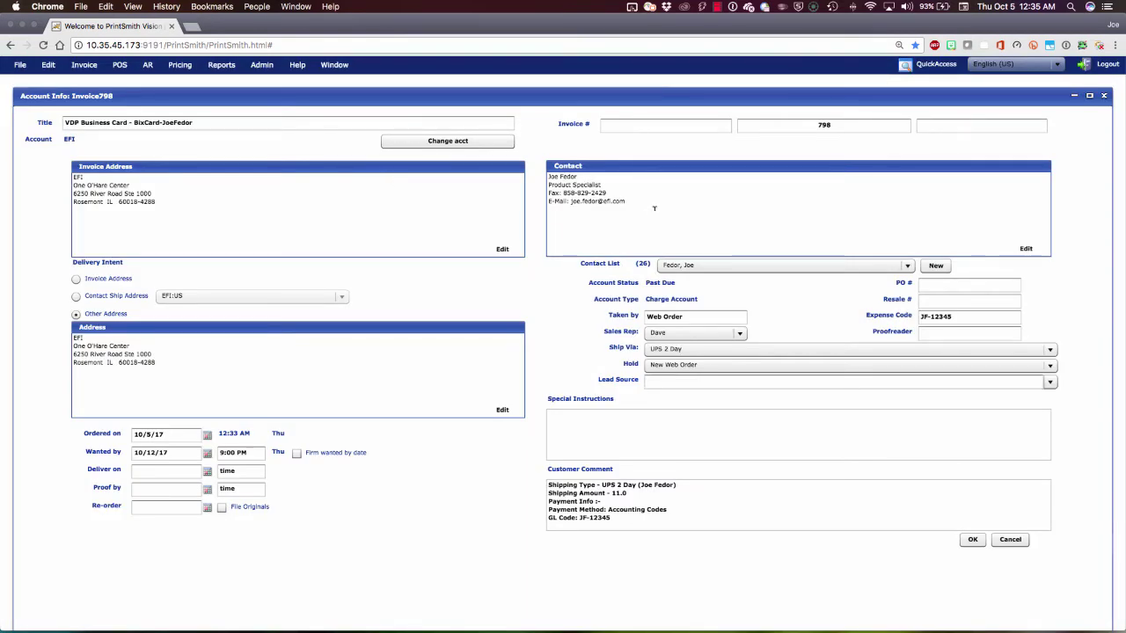
pyautogui.moveTo(654, 206); pyautogui.dragTo(527, 152)
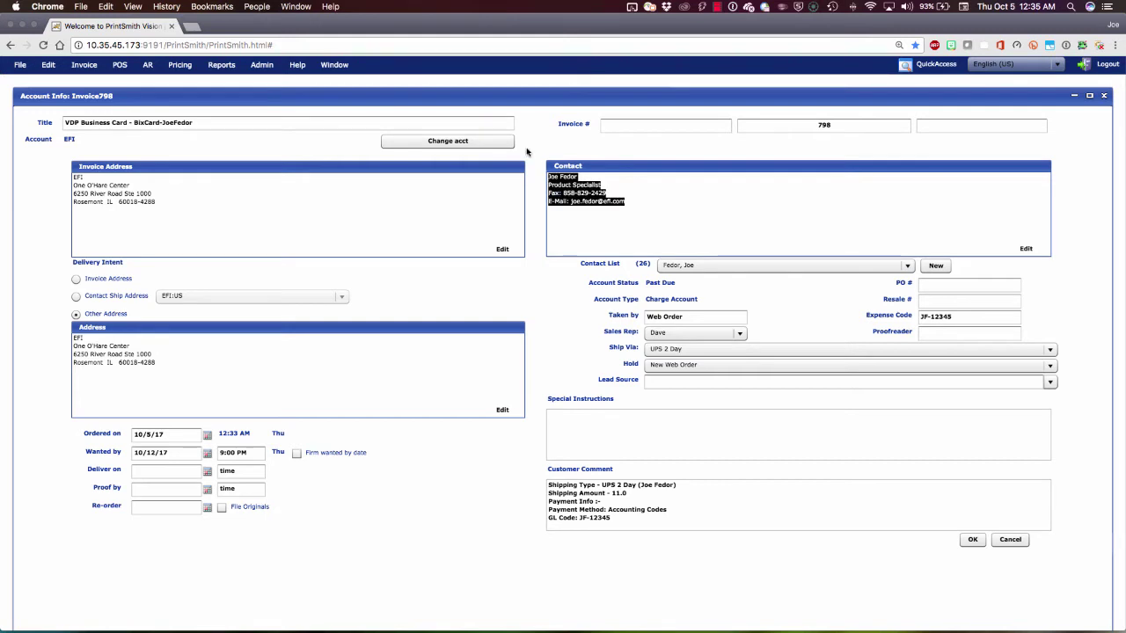
pyautogui.moveTo(171, 400); pyautogui.dragTo(50, 313)
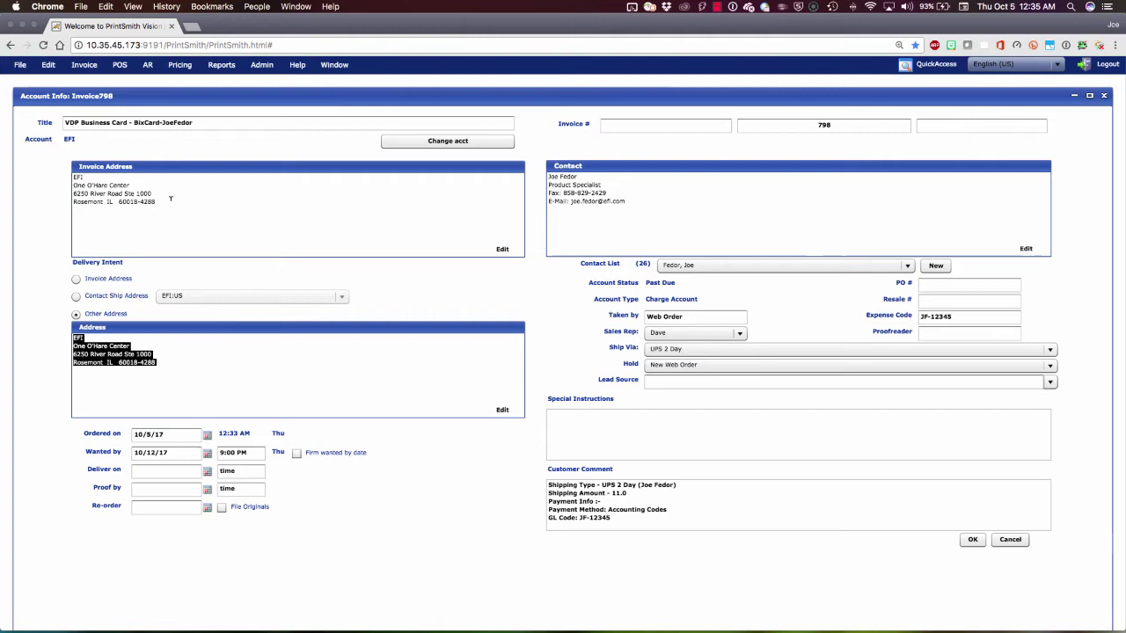
pyautogui.moveTo(147, 211); pyautogui.dragTo(27, 150)
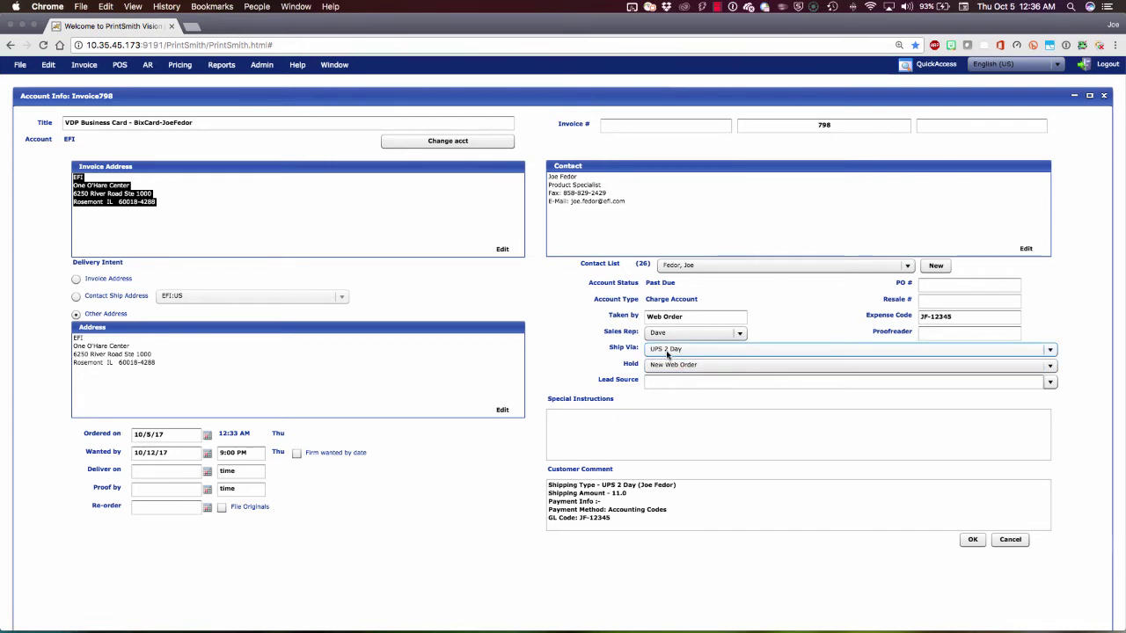
pyautogui.click(969, 315)
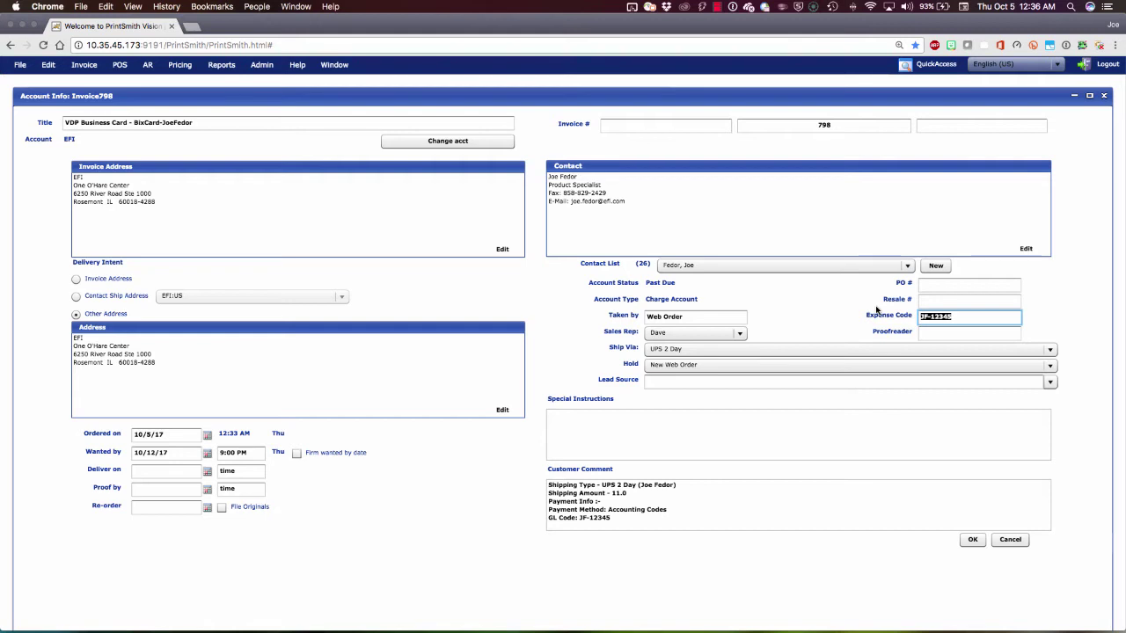
pyautogui.click(971, 539)
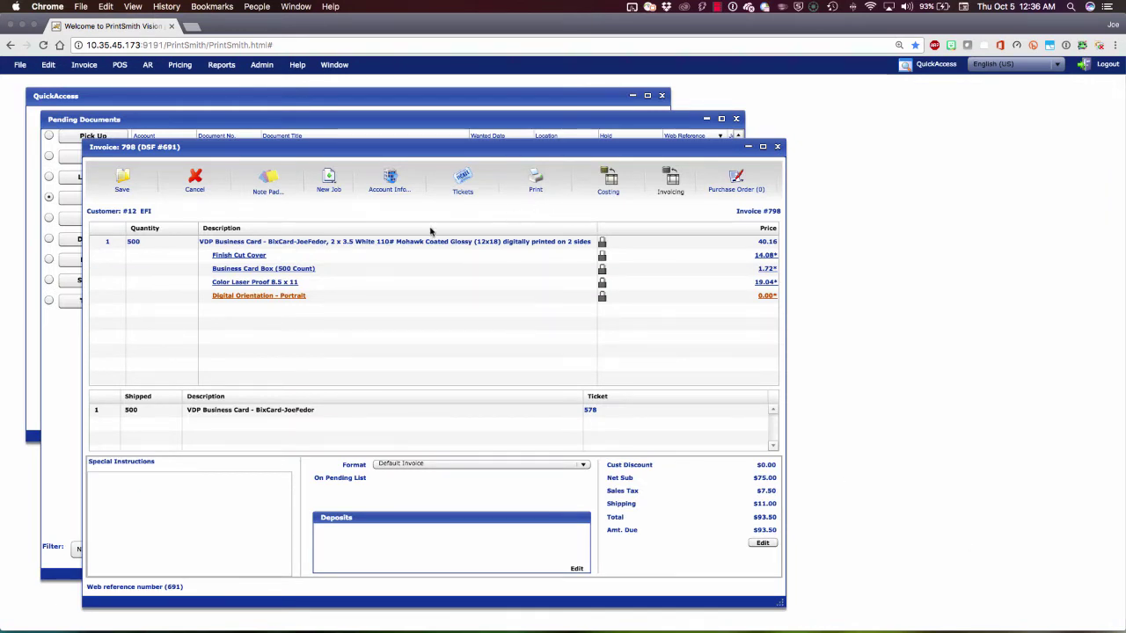
pyautogui.click(275, 237)
pyautogui.doubleClick(141, 246)
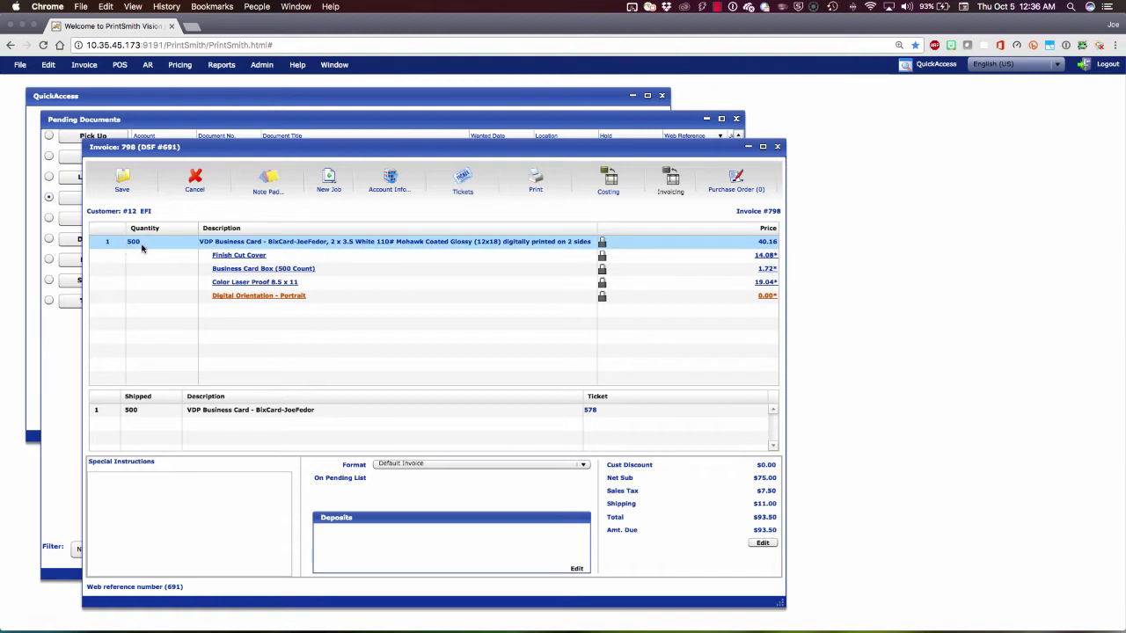
pyautogui.click(262, 254)
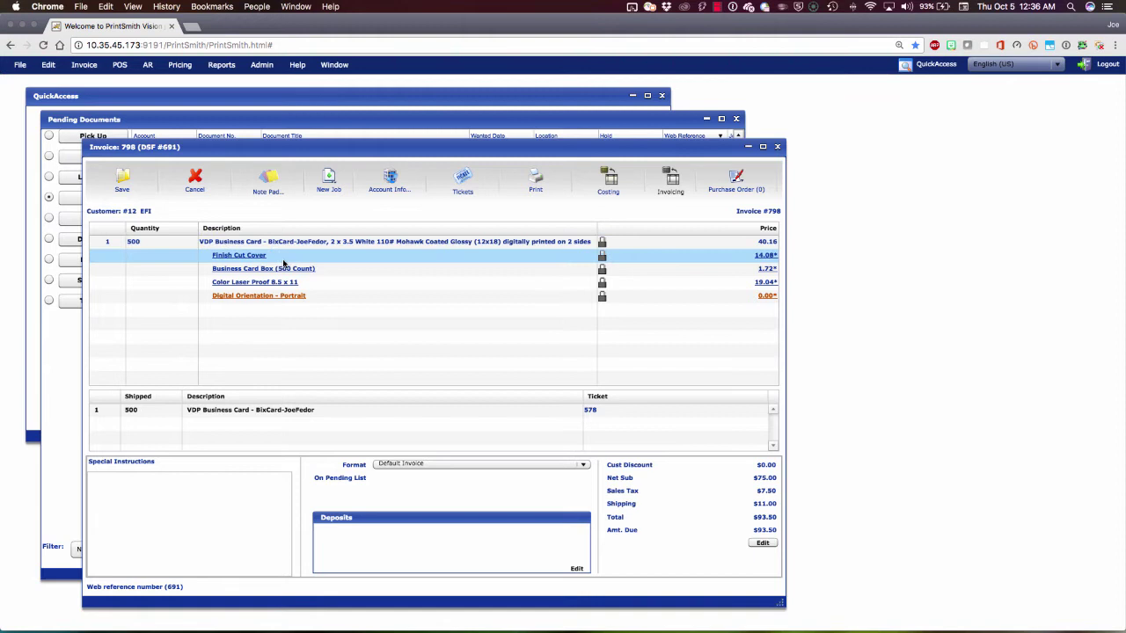
pyautogui.click(283, 266)
pyautogui.click(341, 283)
pyautogui.click(346, 297)
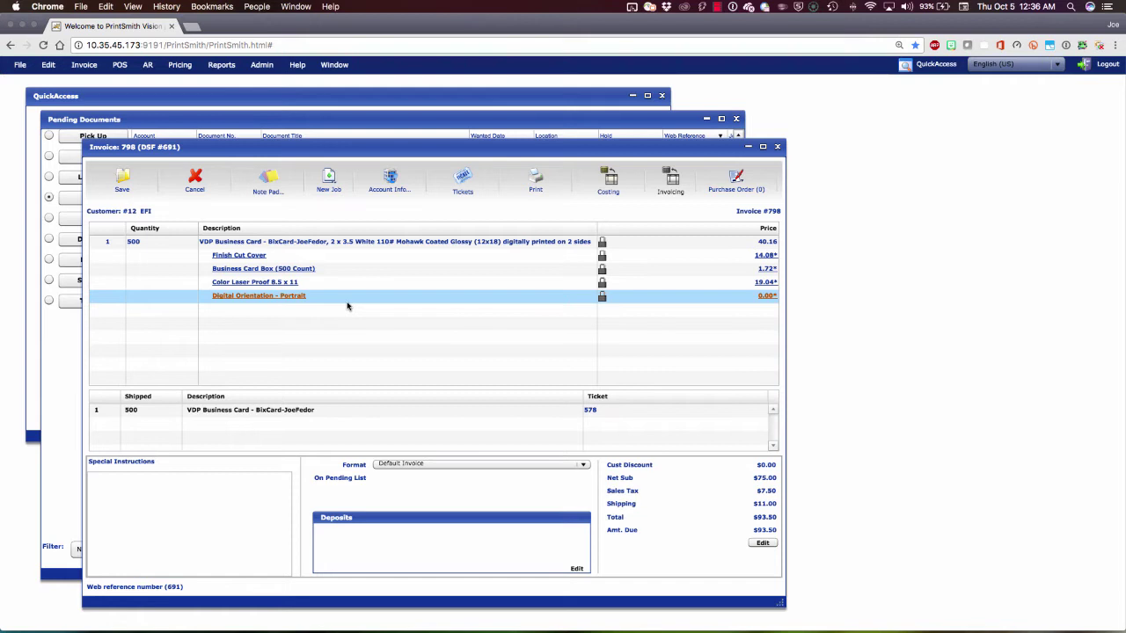
pyautogui.click(274, 411)
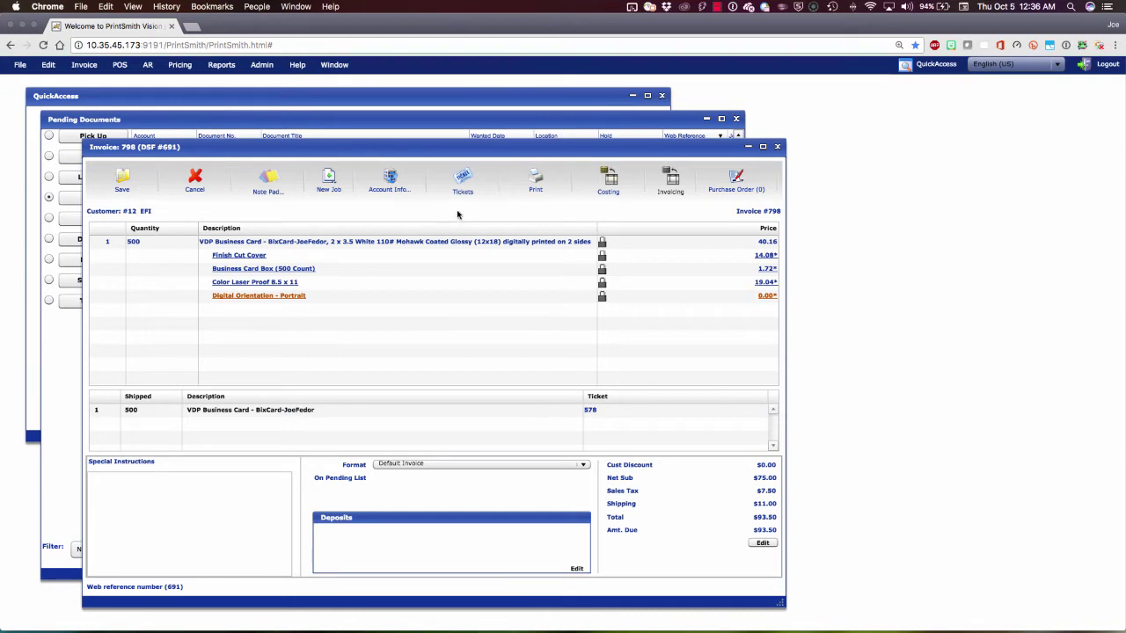
# Show costing for invoice 798 and review the Business Card Box and Finish Cut Cover rows.
pyautogui.click(613, 185)
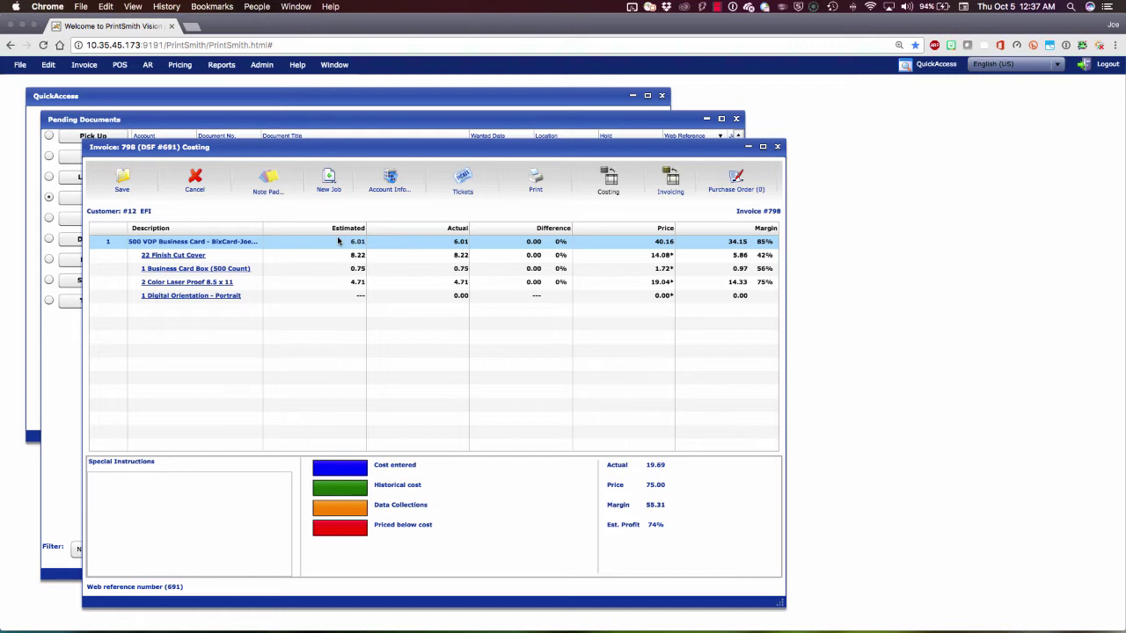
pyautogui.click(337, 241)
pyautogui.click(337, 269)
pyautogui.click(456, 252)
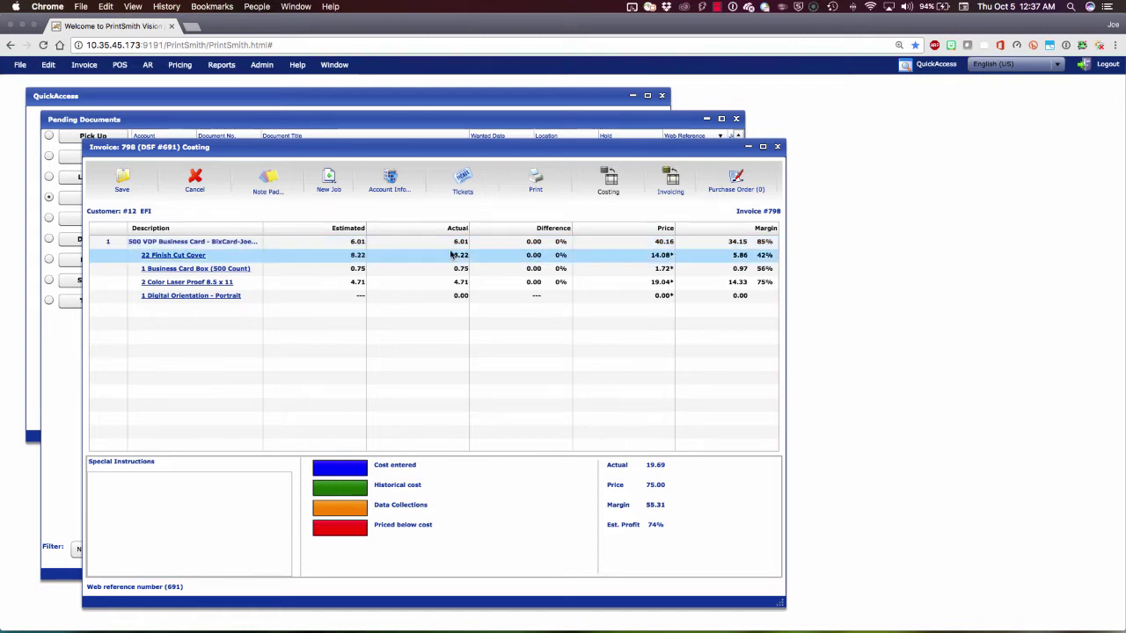
pyautogui.click(493, 216)
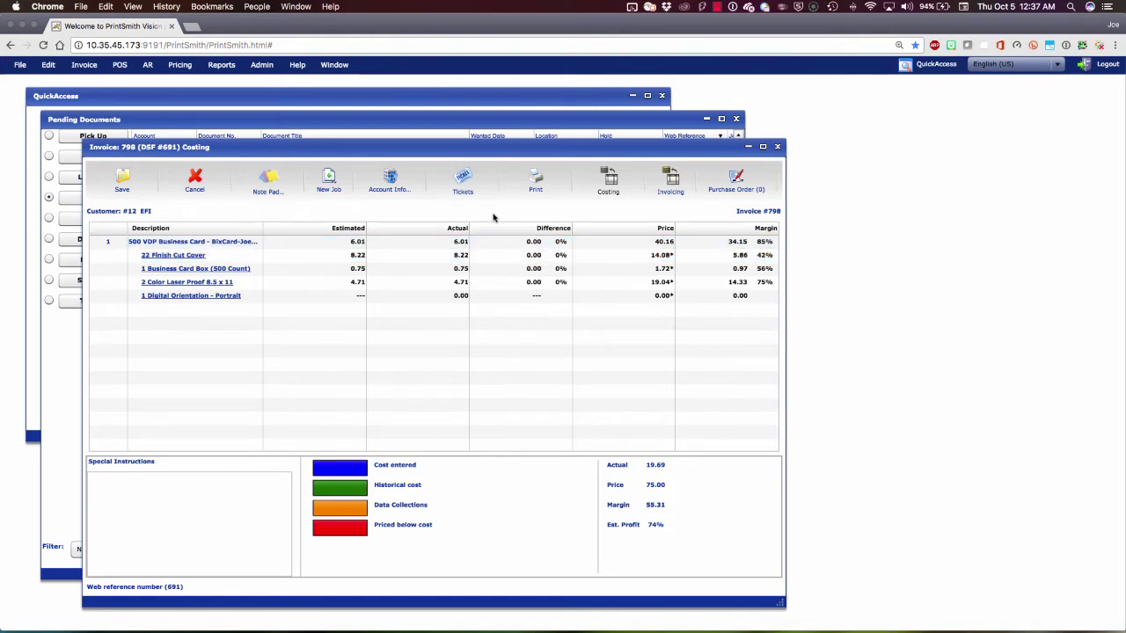
# Open Job #1 from invoice 798's line items and request its job ticket.
pyautogui.click(677, 181)
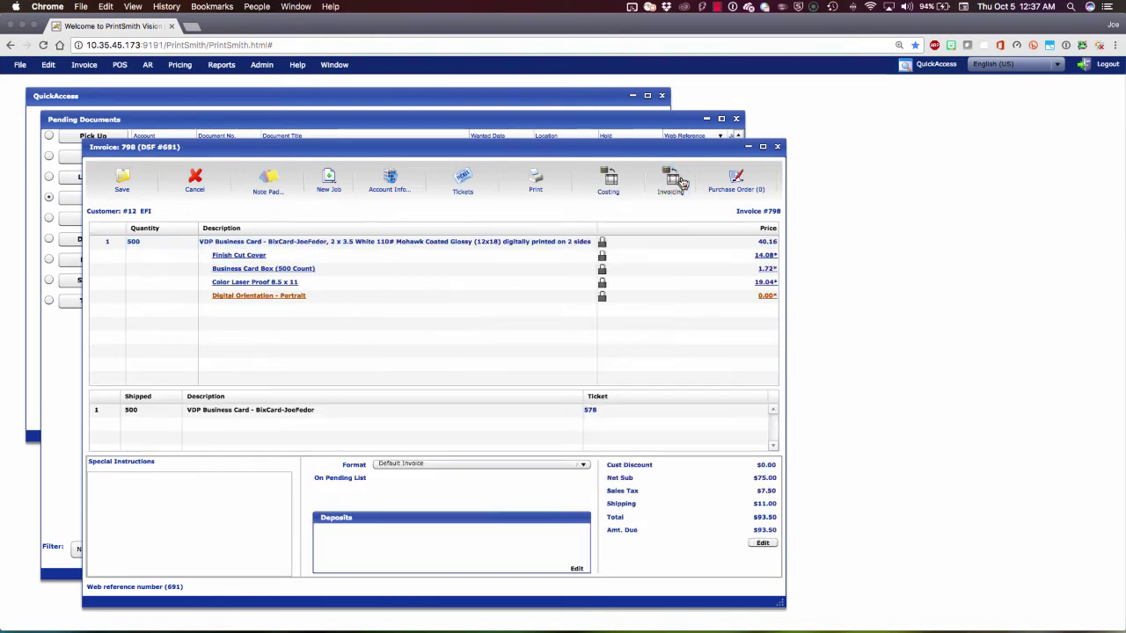
pyautogui.click(307, 281)
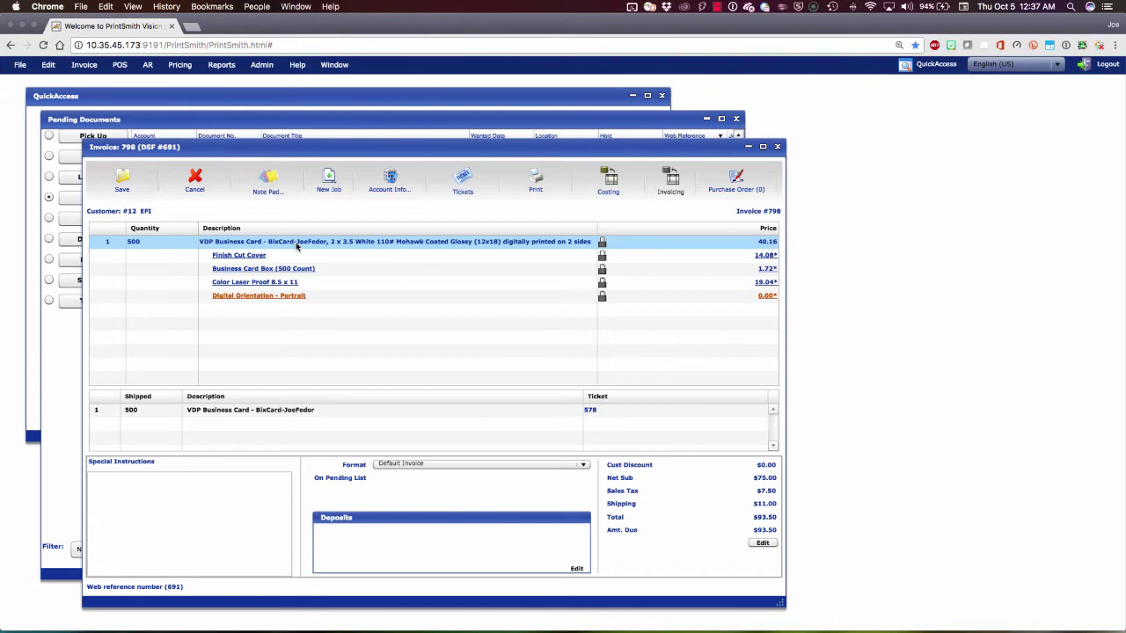
pyautogui.doubleClick(296, 243)
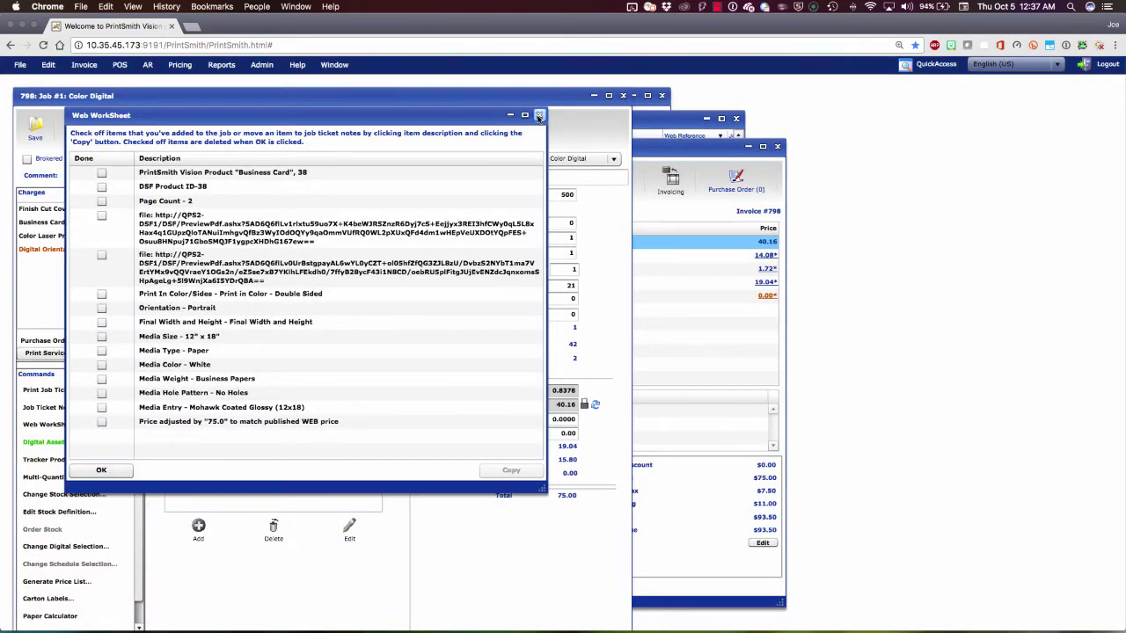
pyautogui.click(539, 115)
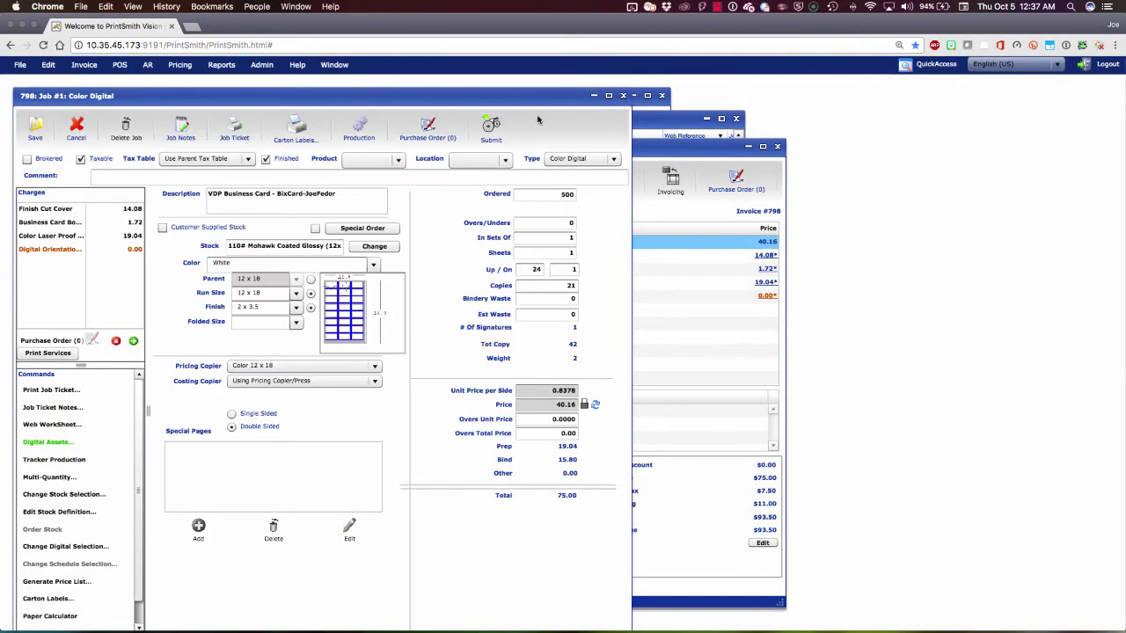
pyautogui.moveTo(532, 100); pyautogui.dragTo(564, 91)
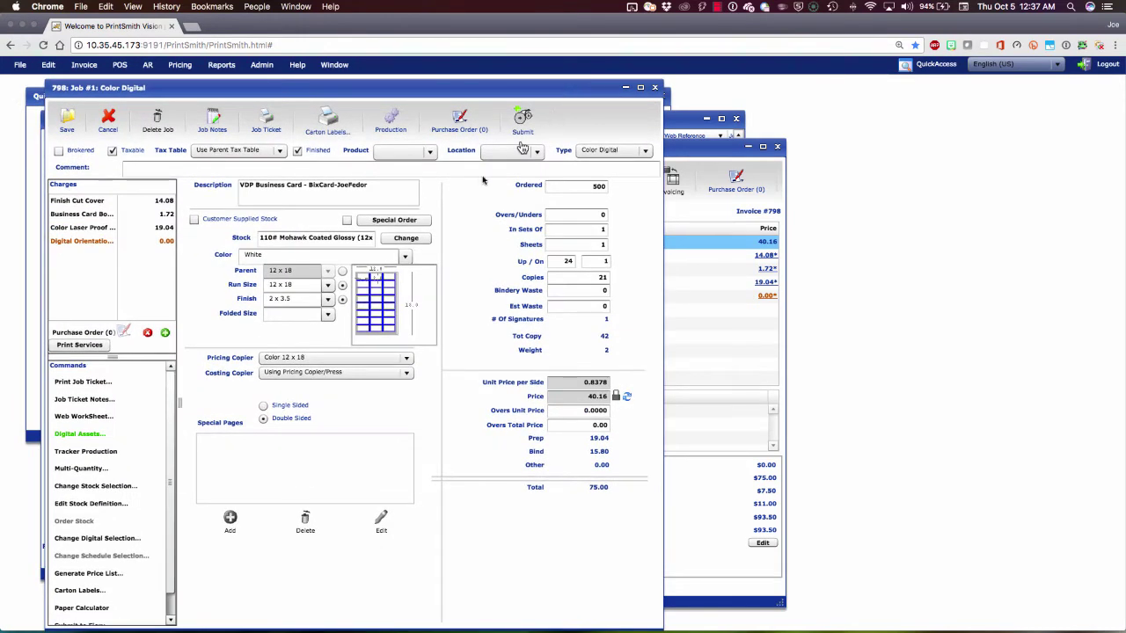
pyautogui.click(269, 128)
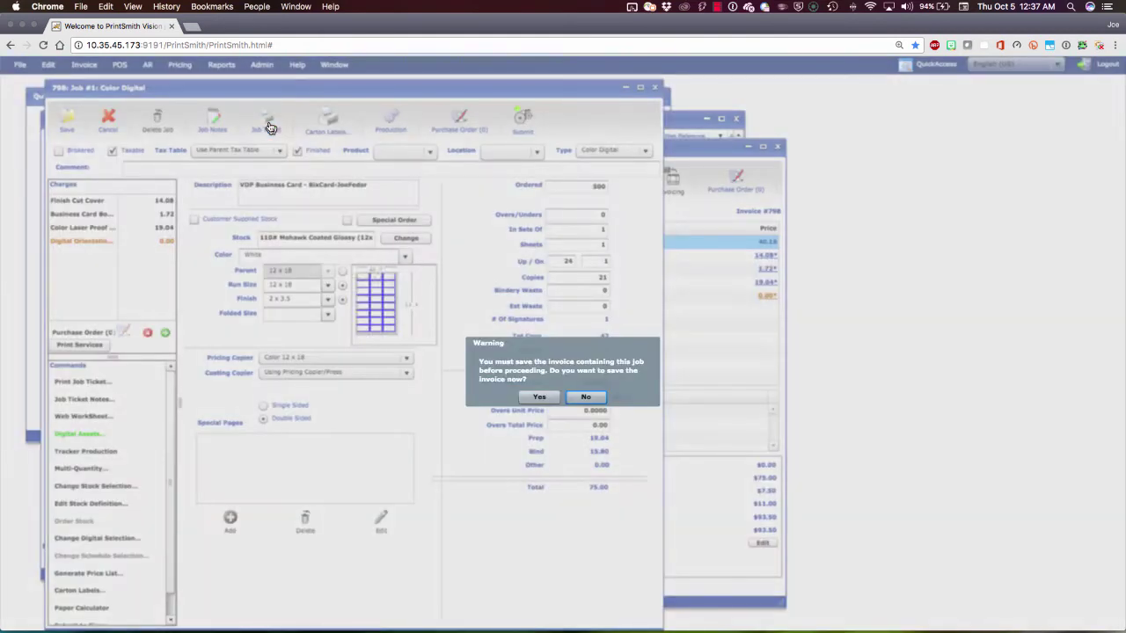
# Save invoice 798 and review the 2-page Work Order job ticket PDF.
pyautogui.click(538, 398)
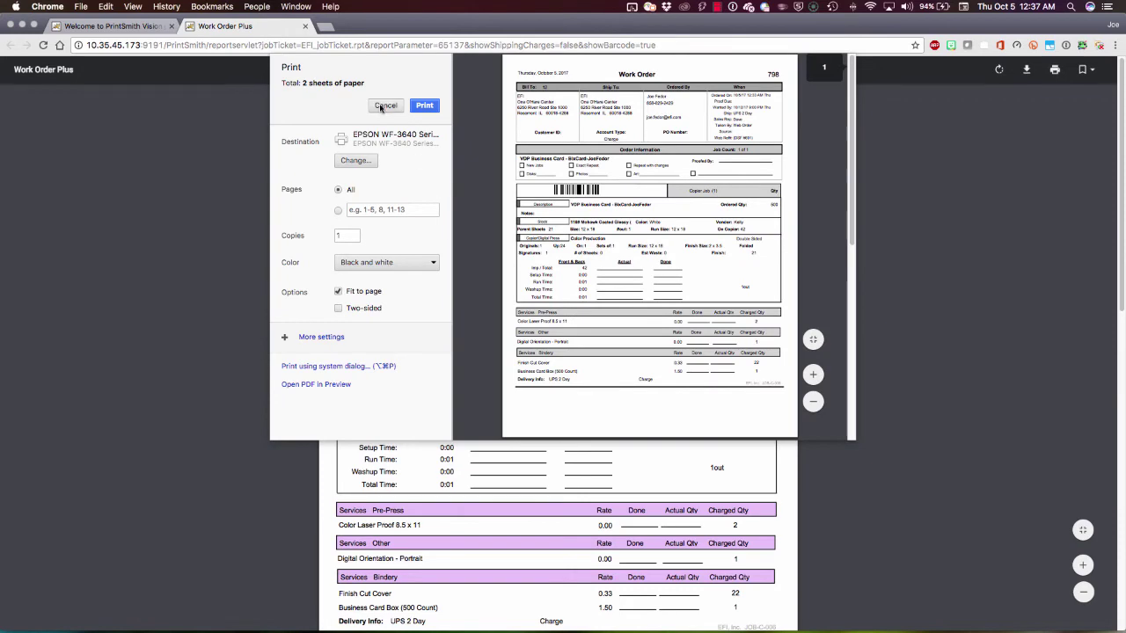
pyautogui.click(385, 106)
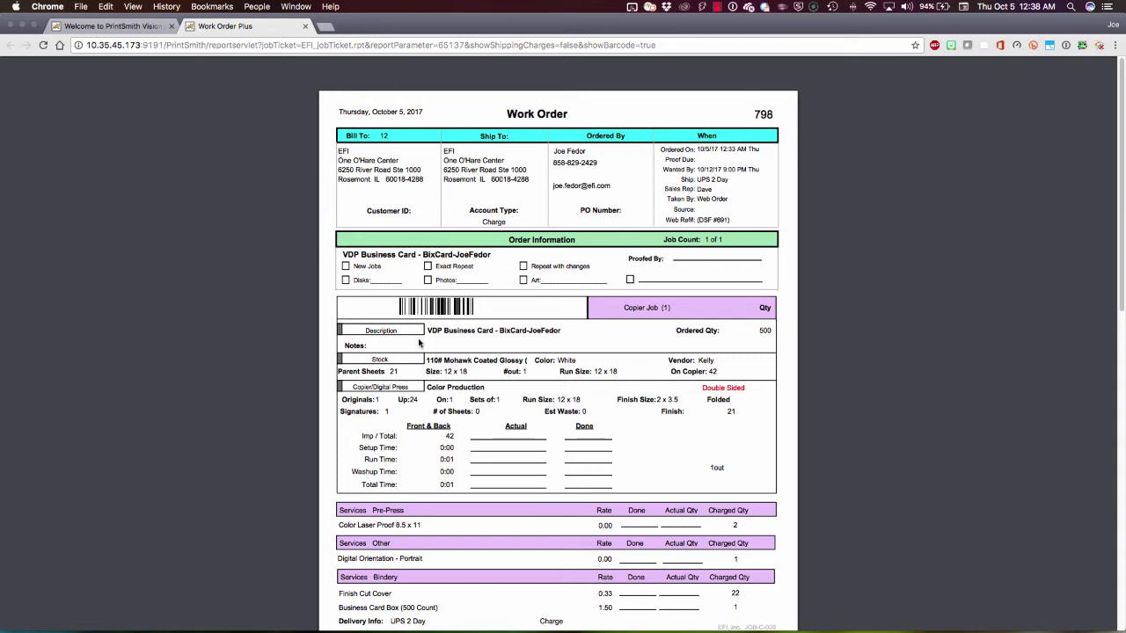
pyautogui.scroll(-10, 419, 343)
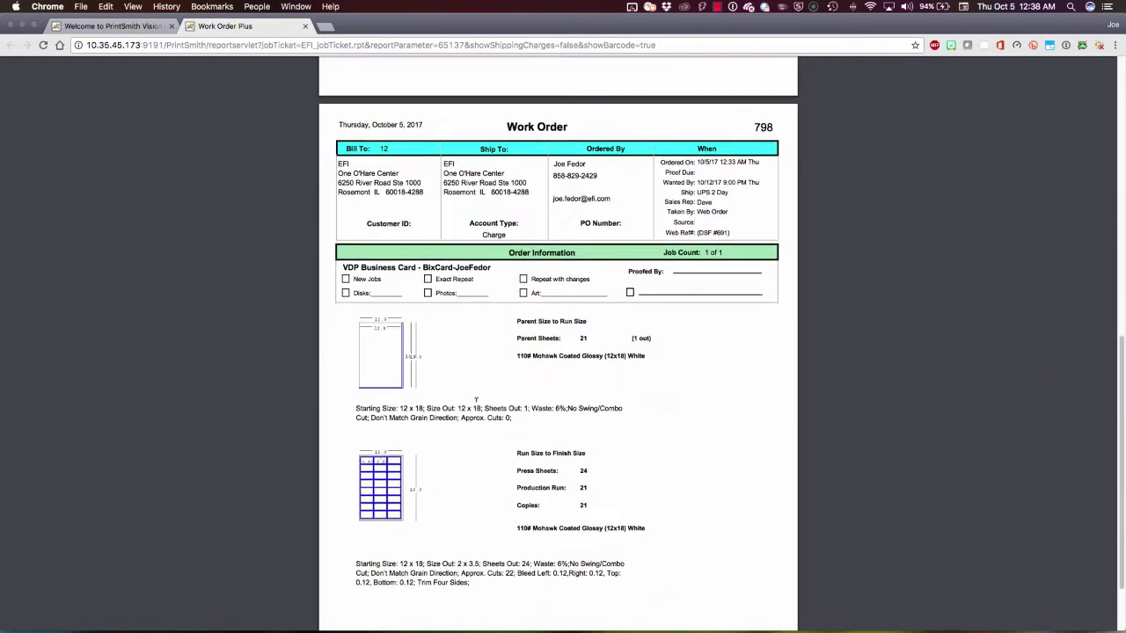
pyautogui.scroll(5, 552, 361)
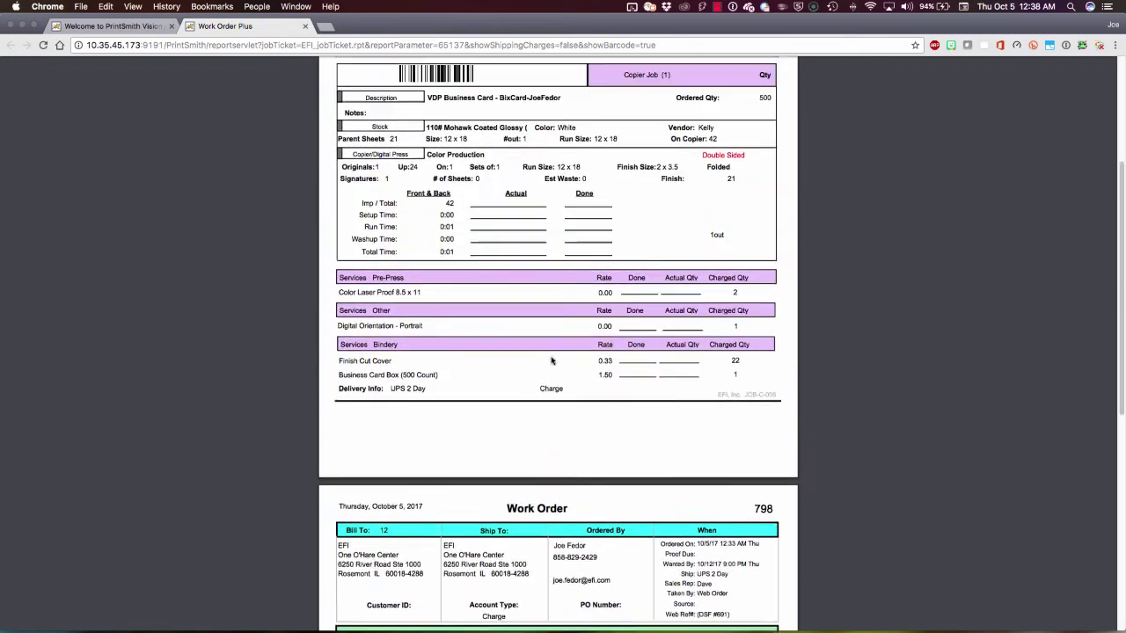
pyautogui.scroll(3, 553, 361)
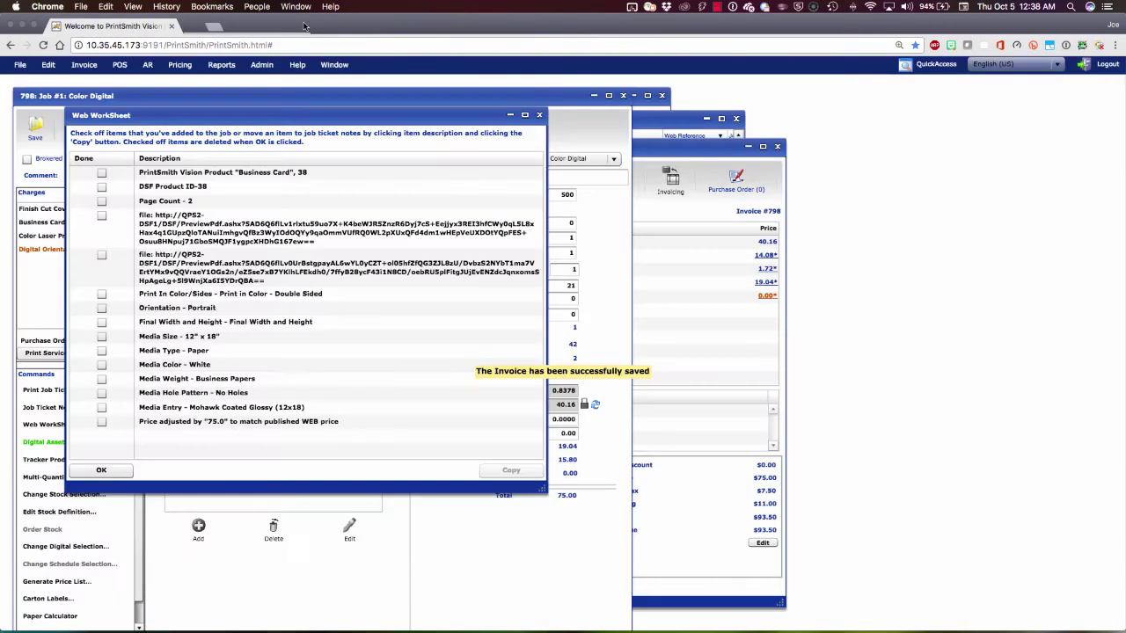
# Close the work order report and the Web WorkSheet to return to the job editor.
pyautogui.click(306, 25)
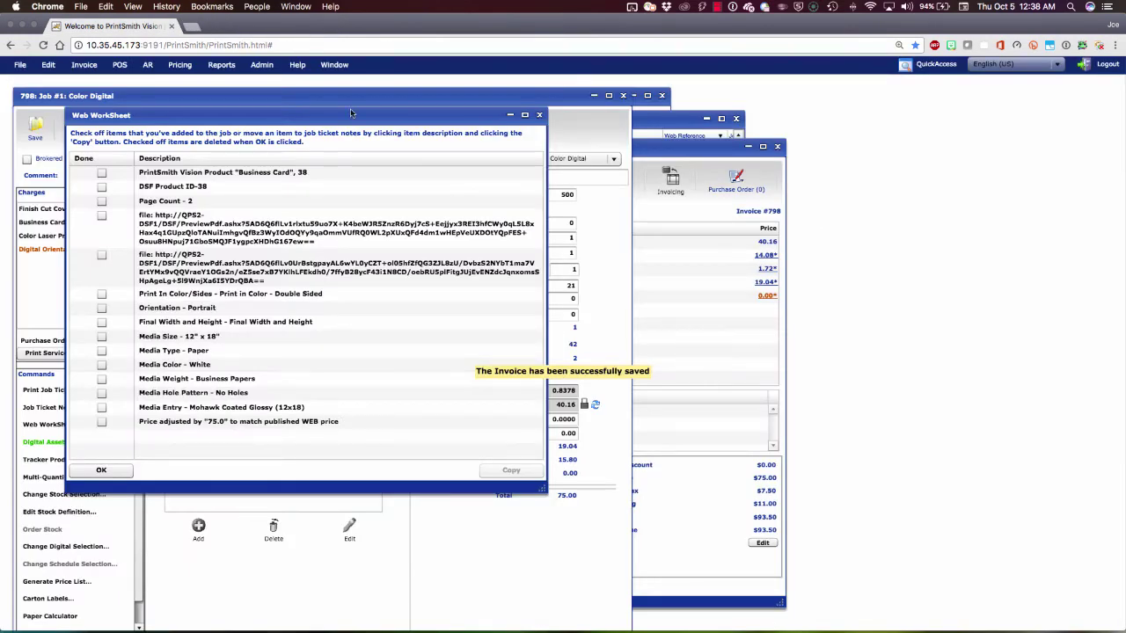
pyautogui.click(540, 115)
pyautogui.moveTo(520, 107)
pyautogui.mouseDown()
pyautogui.moveTo(524, 132)
pyautogui.moveTo(528, 99)
pyautogui.mouseUp()
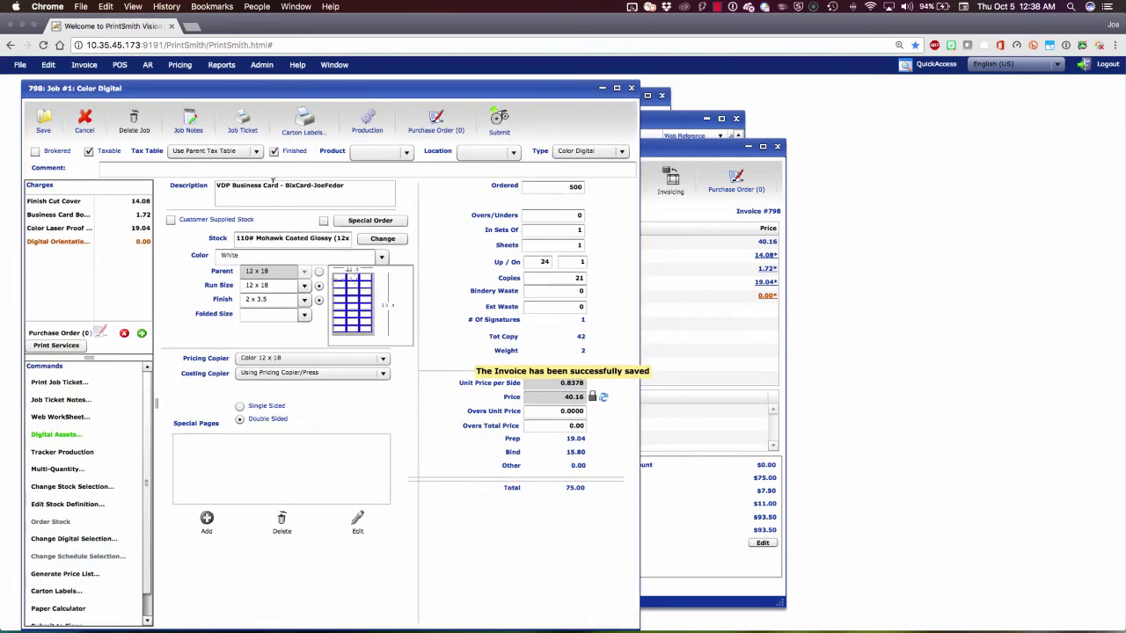
pyautogui.moveTo(345, 185); pyautogui.dragTo(284, 186)
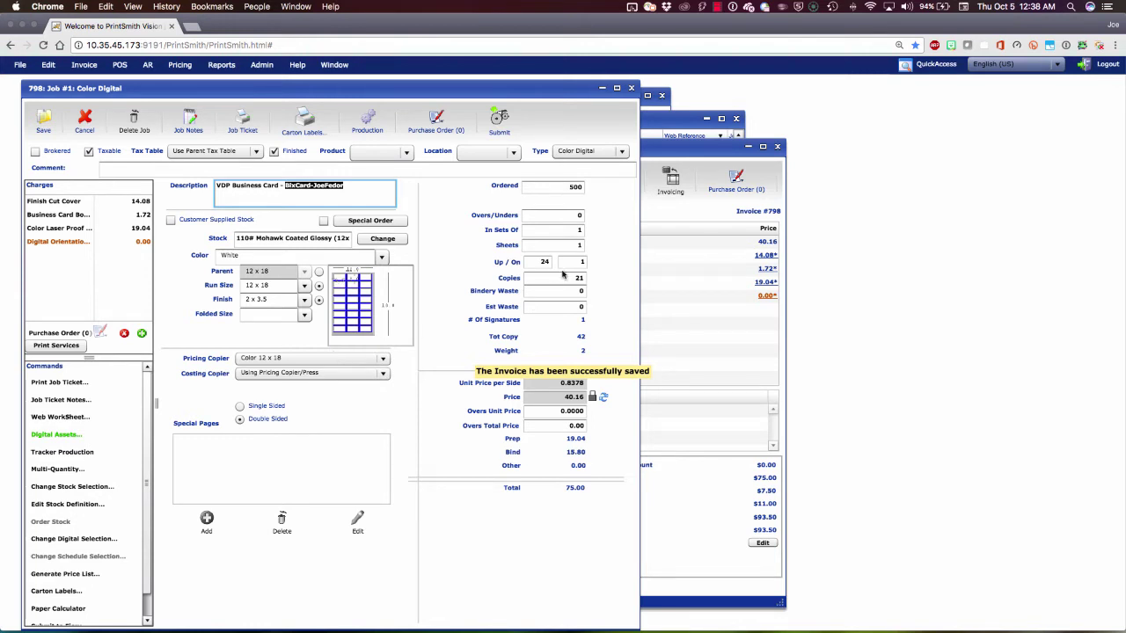
pyautogui.click(574, 186)
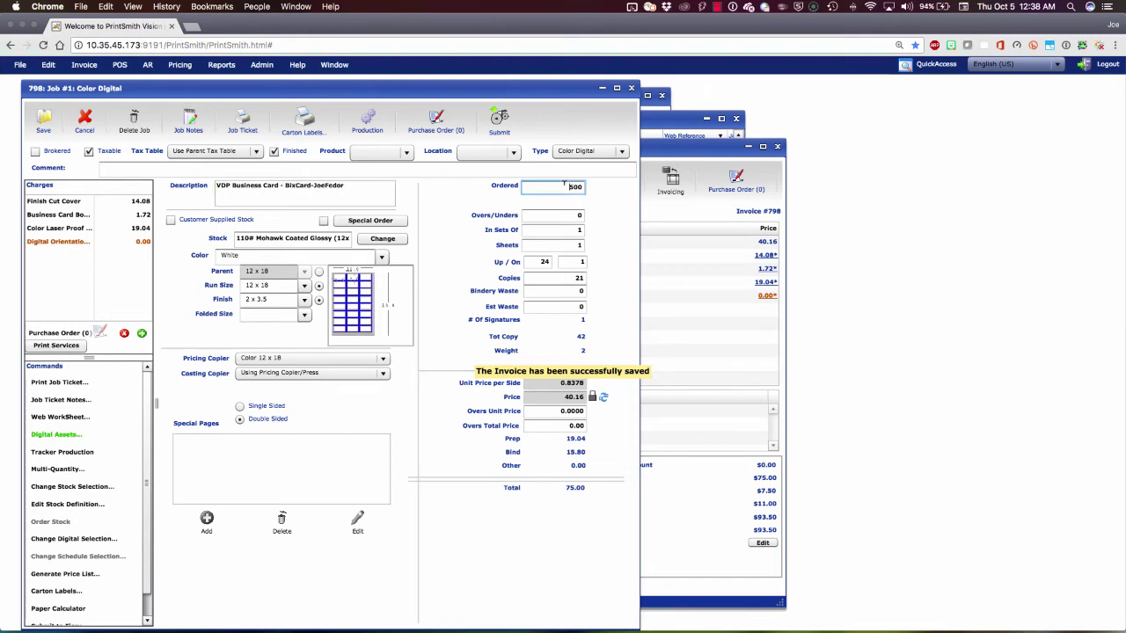
pyautogui.doubleClick(573, 187)
pyautogui.doubleClick(567, 277)
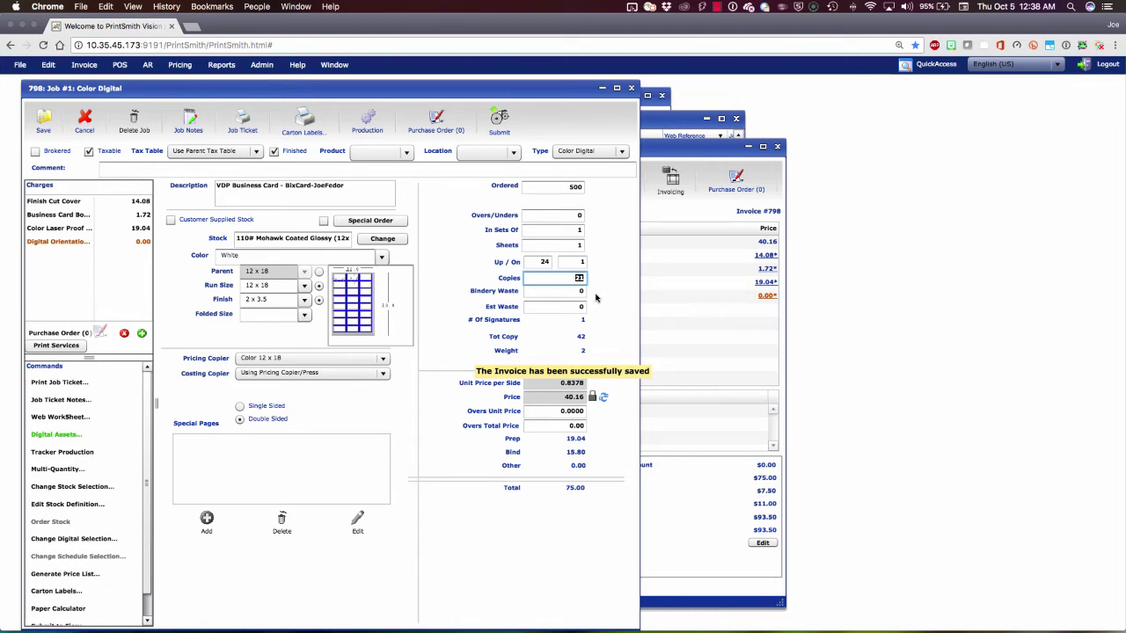
pyautogui.click(55, 436)
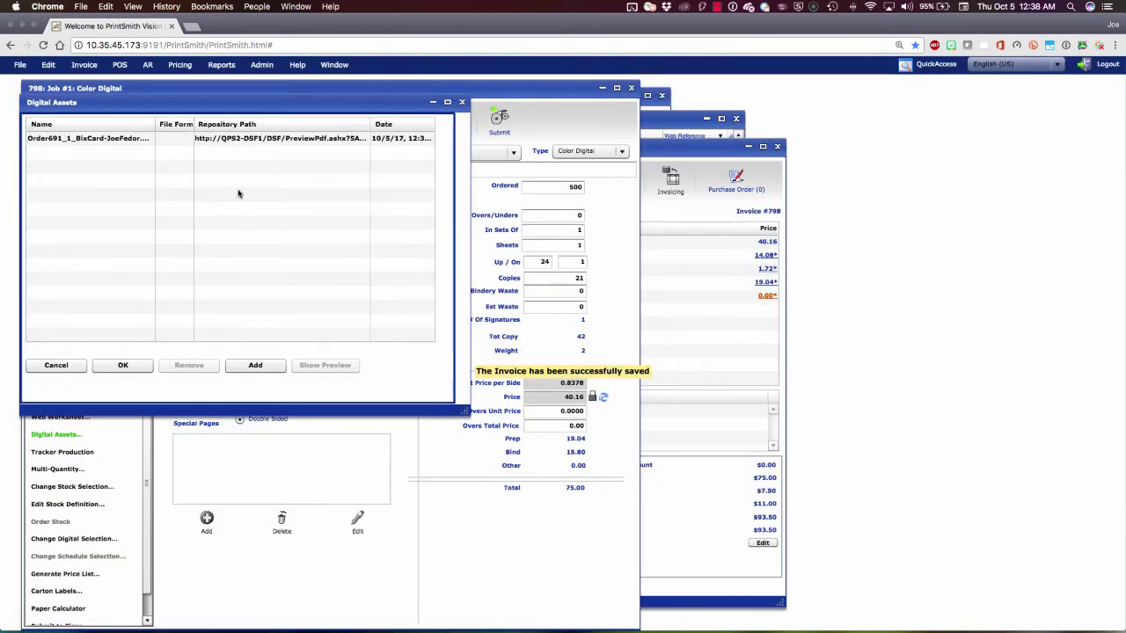
pyautogui.click(246, 139)
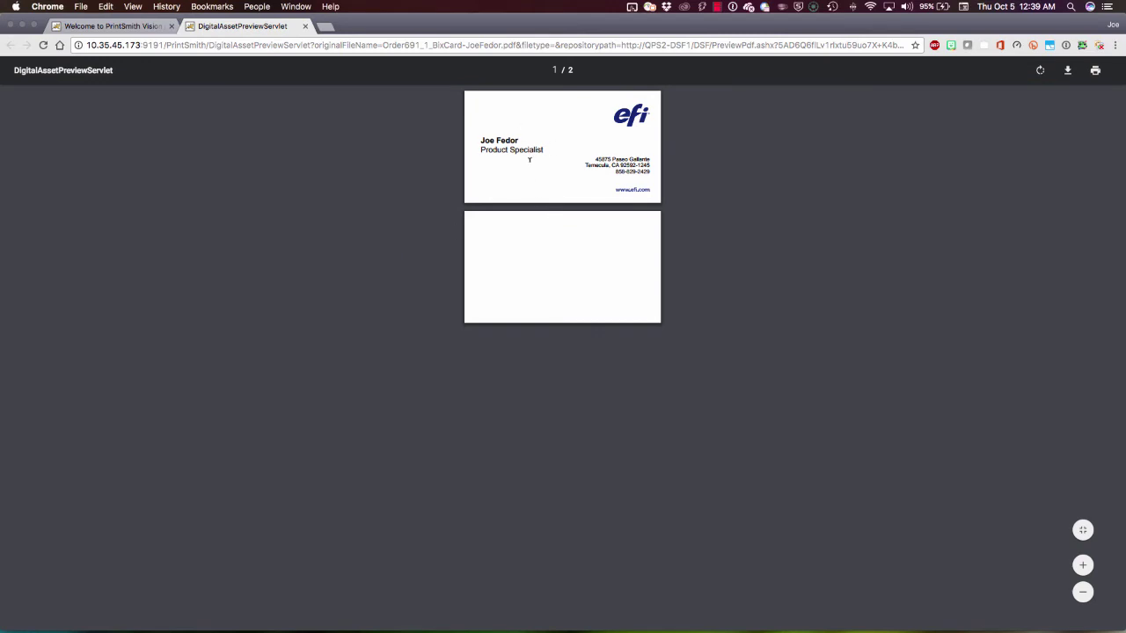
pyautogui.click(305, 28)
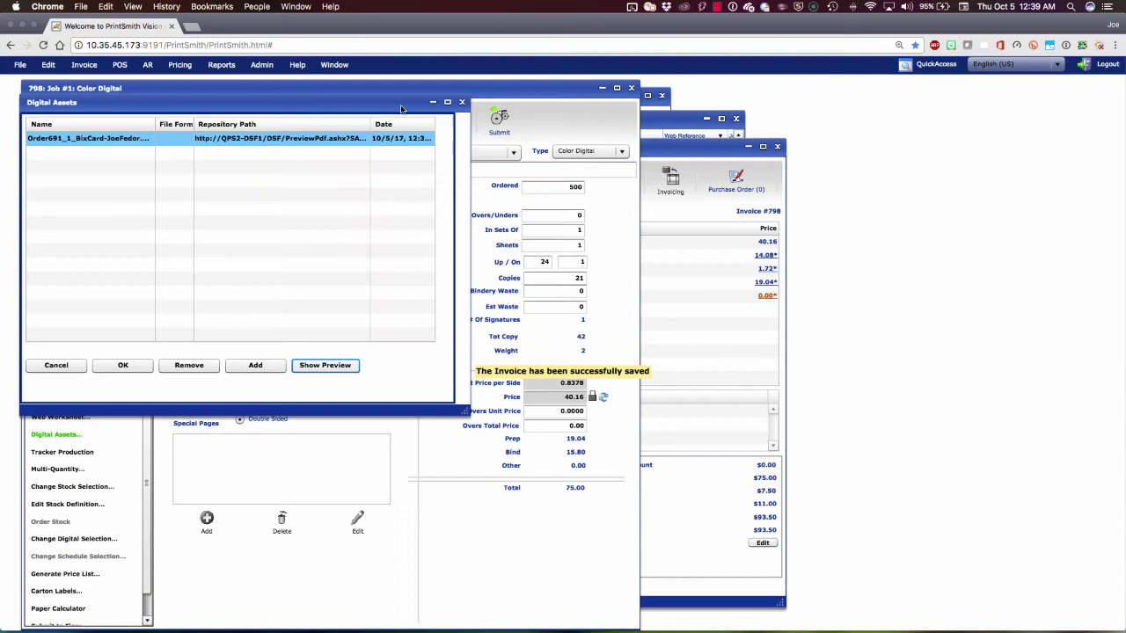
pyautogui.click(461, 102)
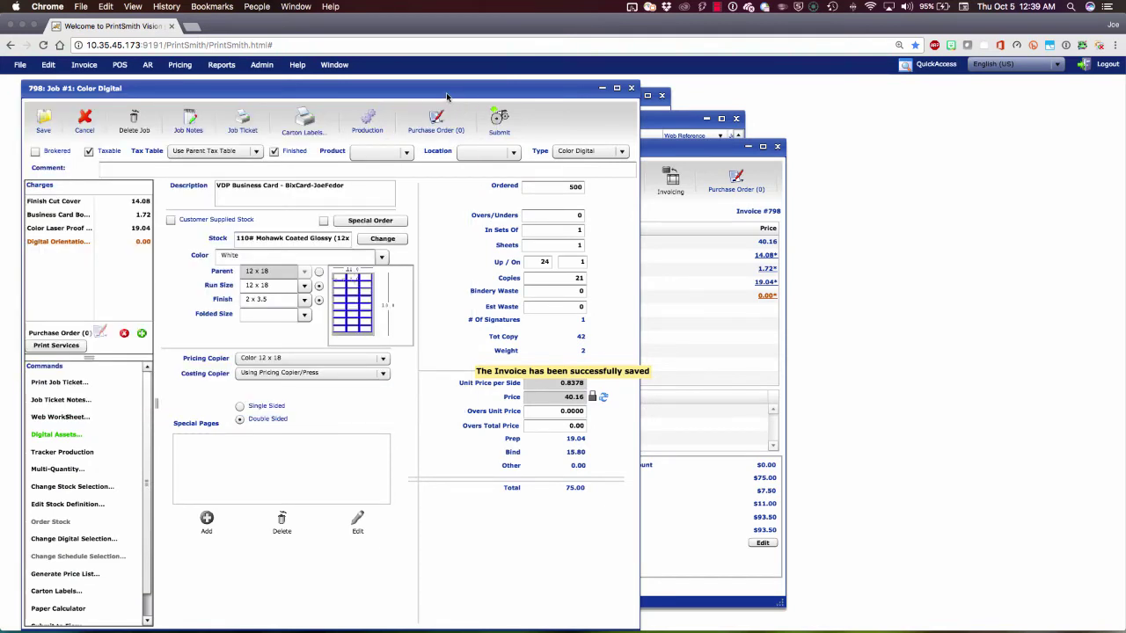
# Submit the job to Fiery-Demo-AZ using the BizCard12x18 virtual printer preset.
pyautogui.click(500, 128)
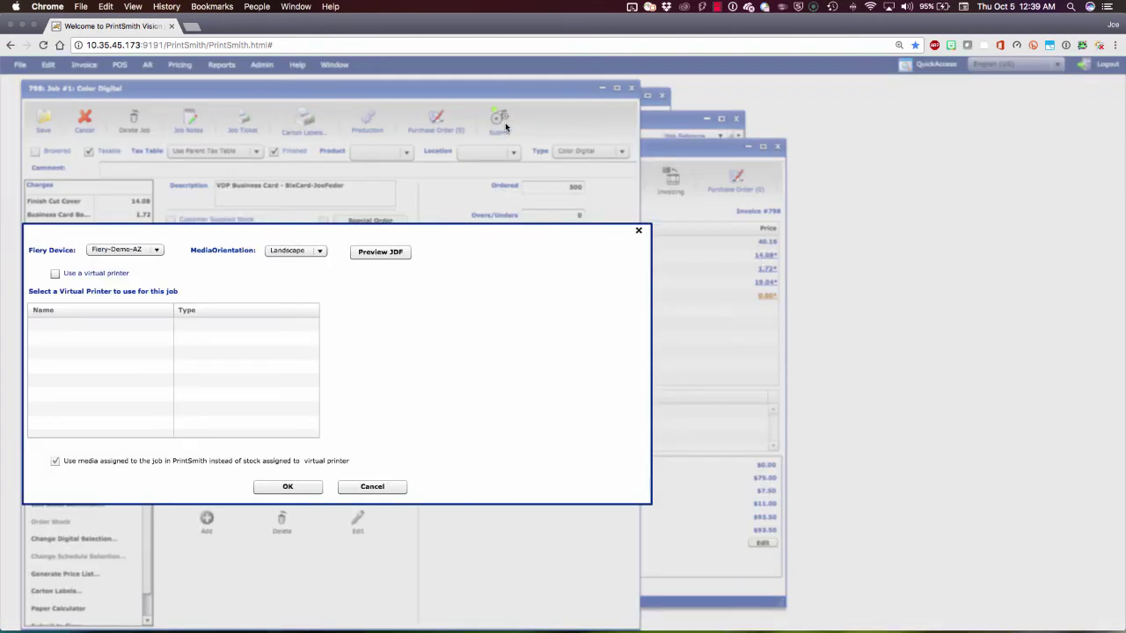
pyautogui.click(159, 251)
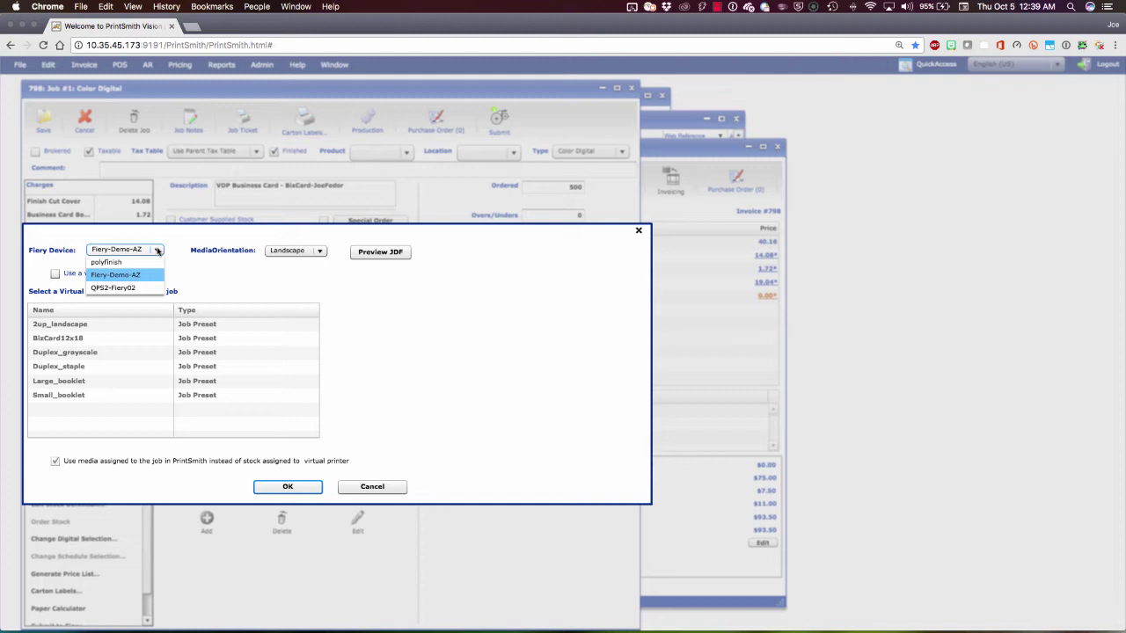
pyautogui.click(208, 286)
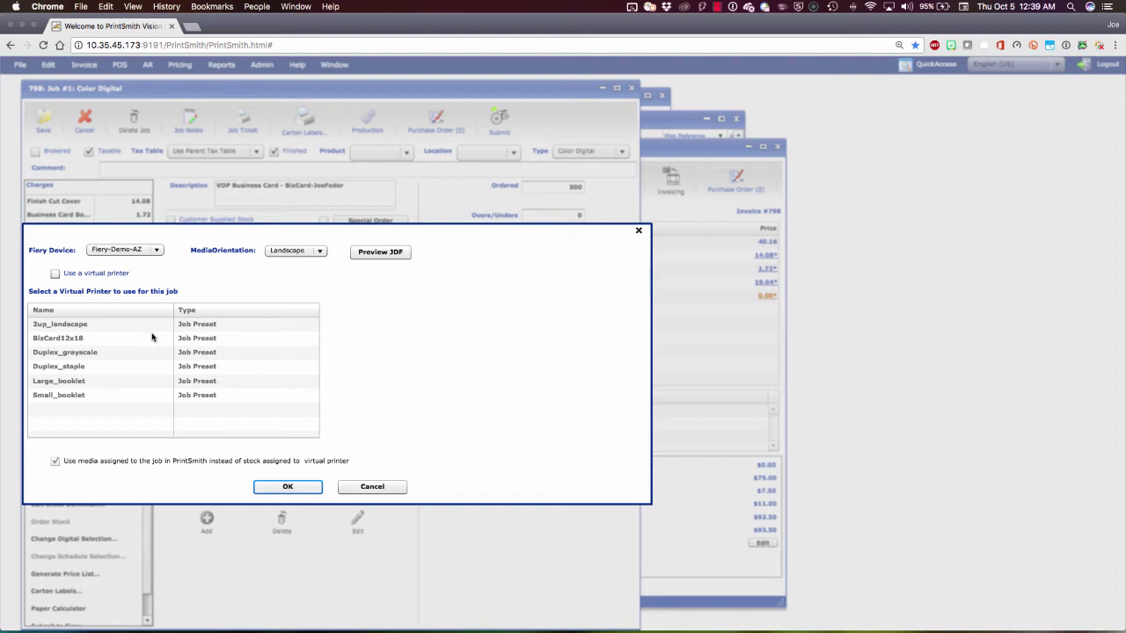
pyautogui.click(55, 273)
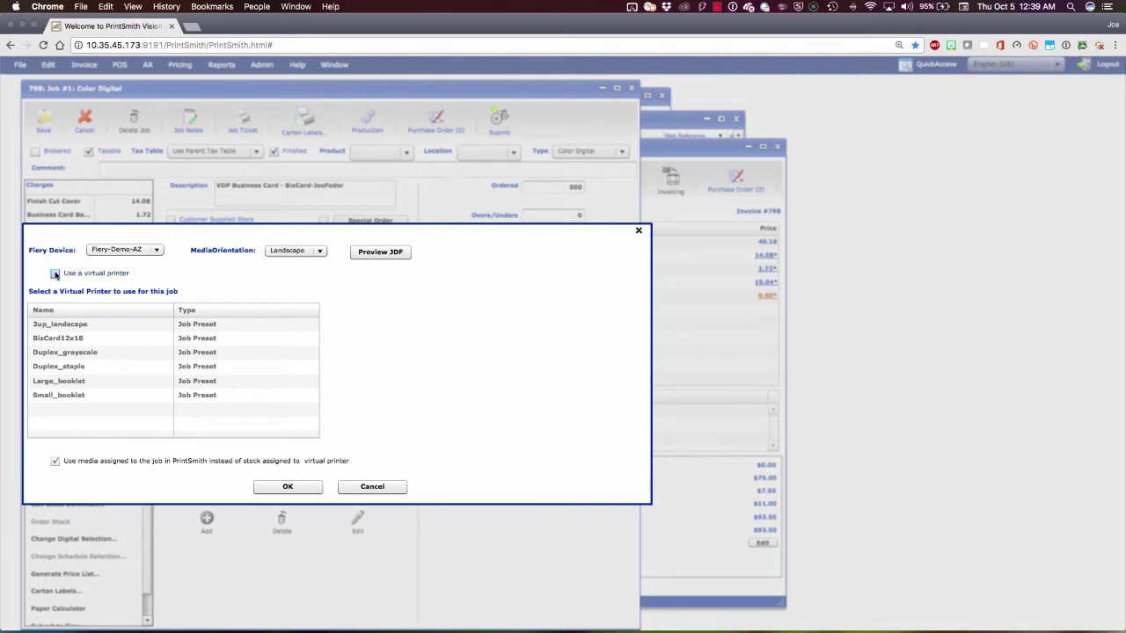
pyautogui.click(55, 341)
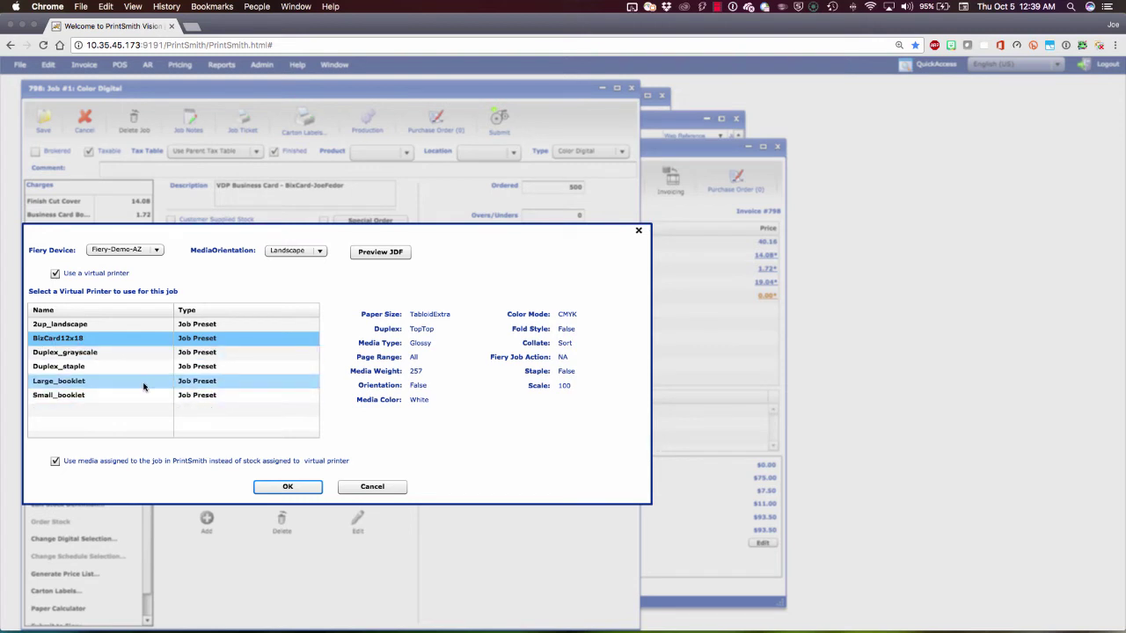
pyautogui.click(147, 339)
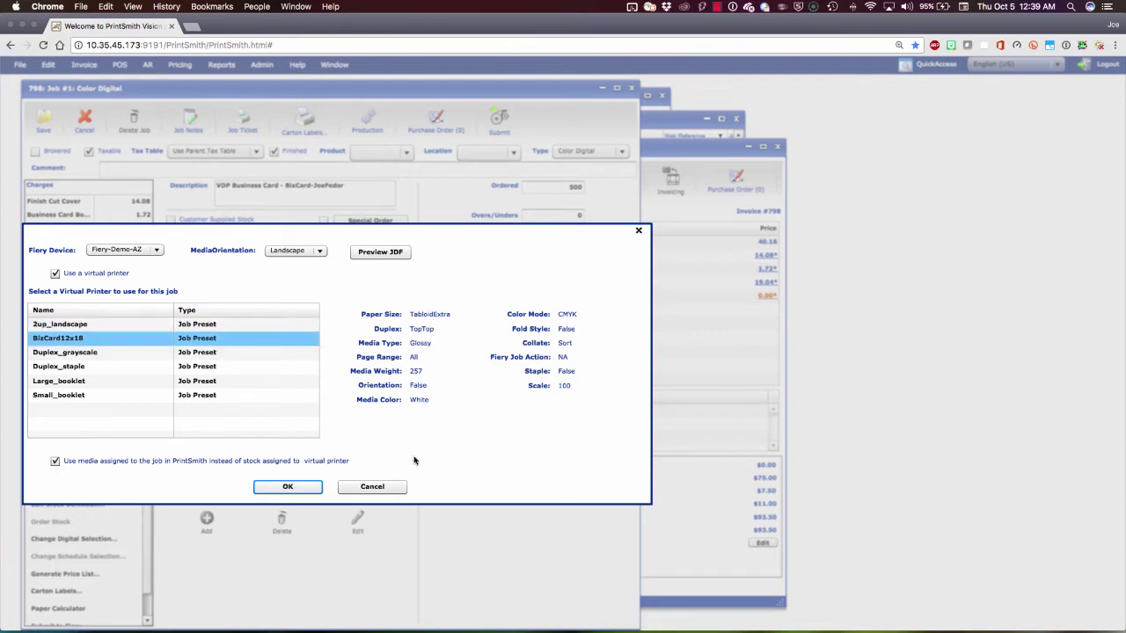
pyautogui.click(288, 487)
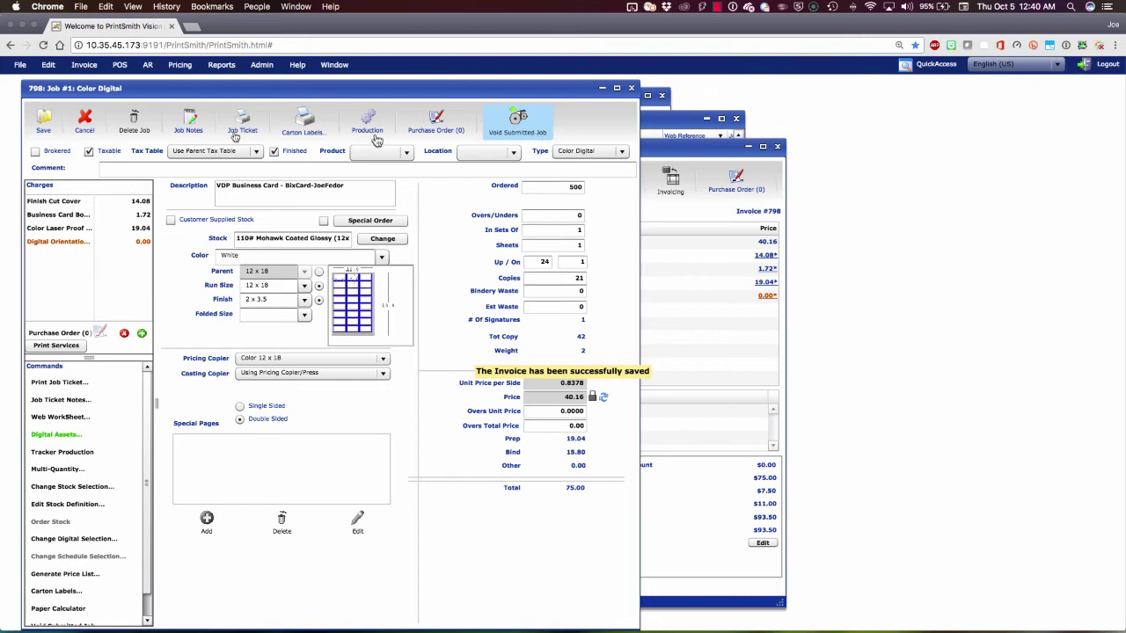
# Save the job and invoice 798, close Pending Documents, and move to Fiery Command WorkStation.
pyautogui.click(46, 123)
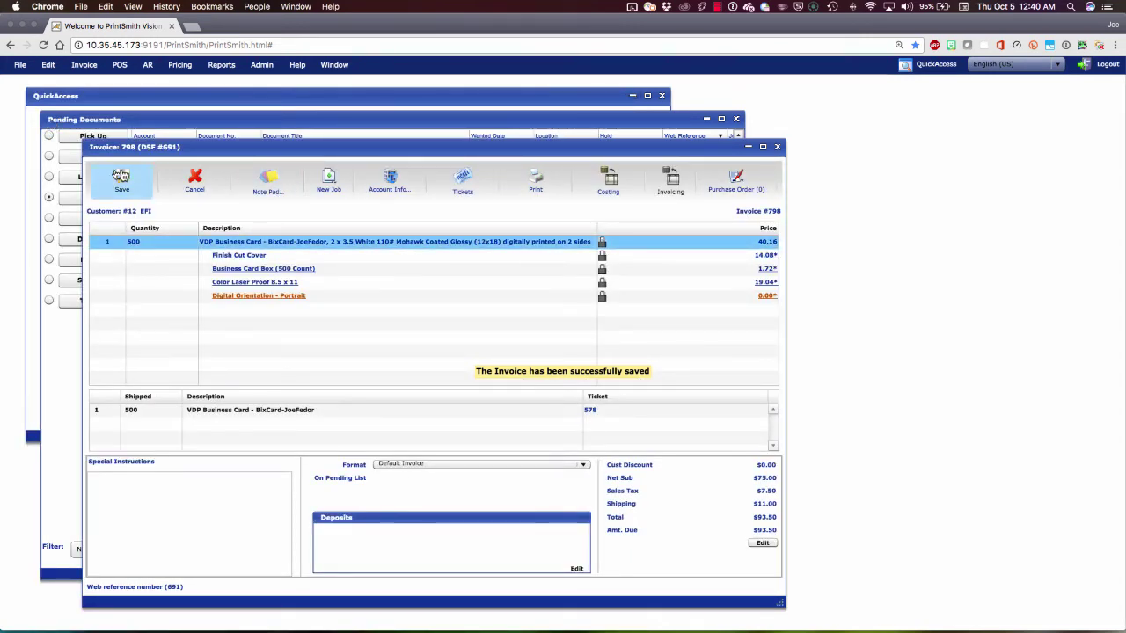
pyautogui.click(107, 177)
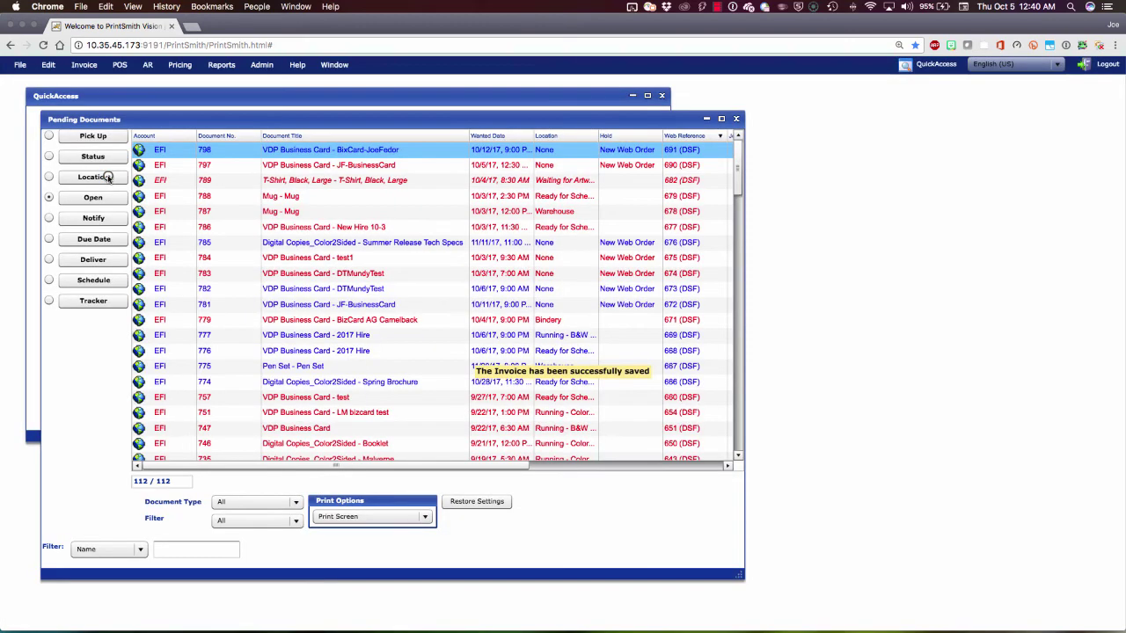
pyautogui.click(736, 118)
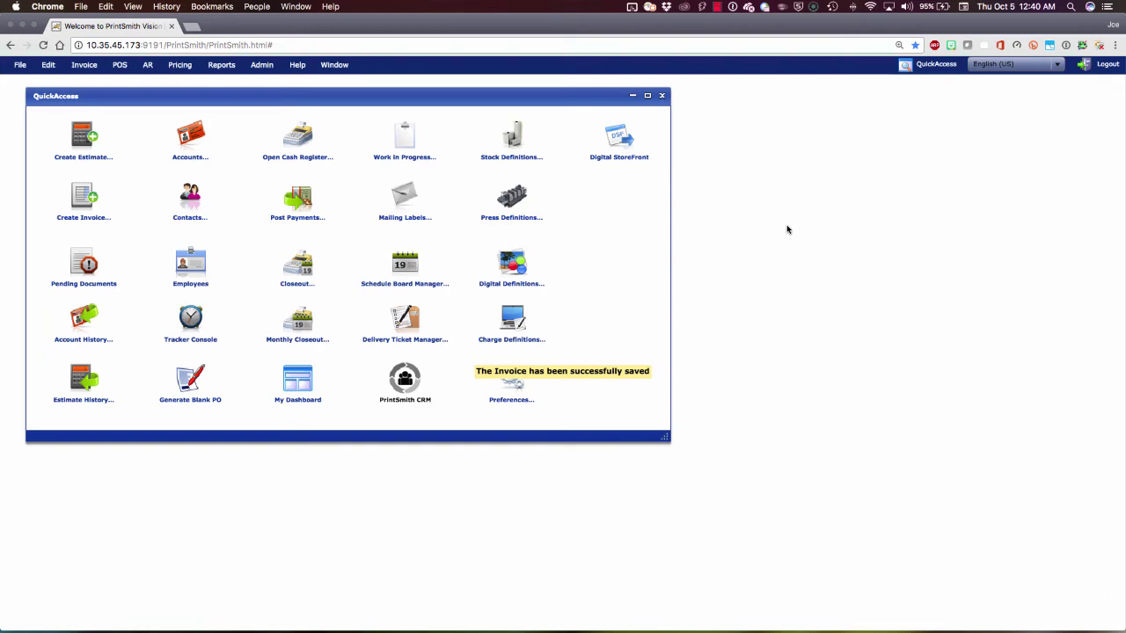
pyautogui.hotkey('ctrl', 'Right')
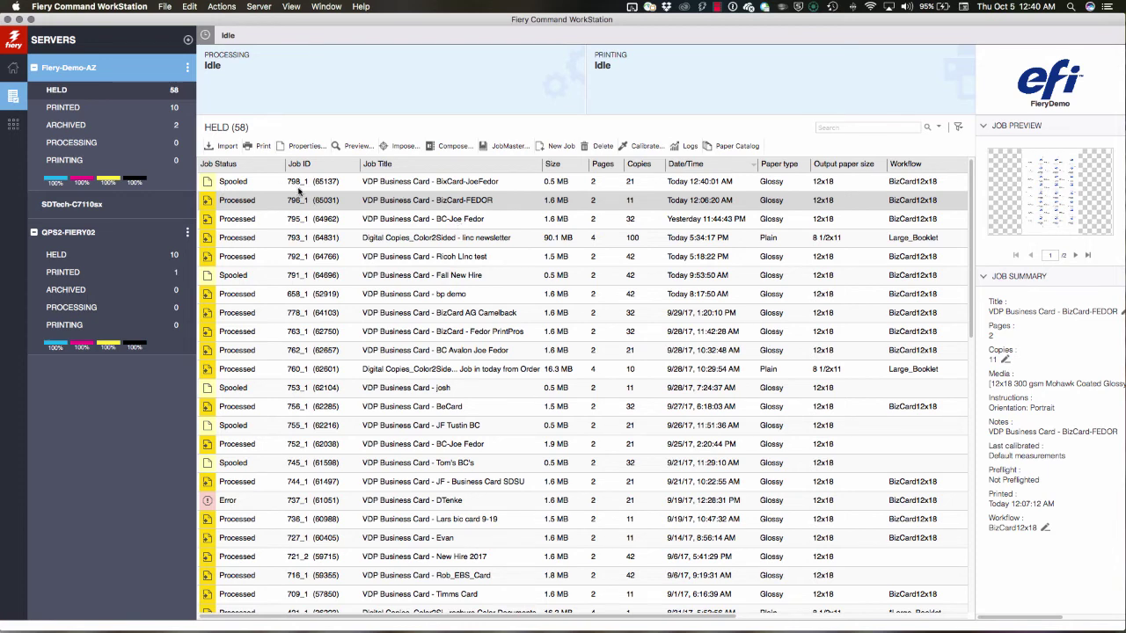
# Apply Process and Hold to job 798_1 in the Held queue.
pyautogui.click(476, 181)
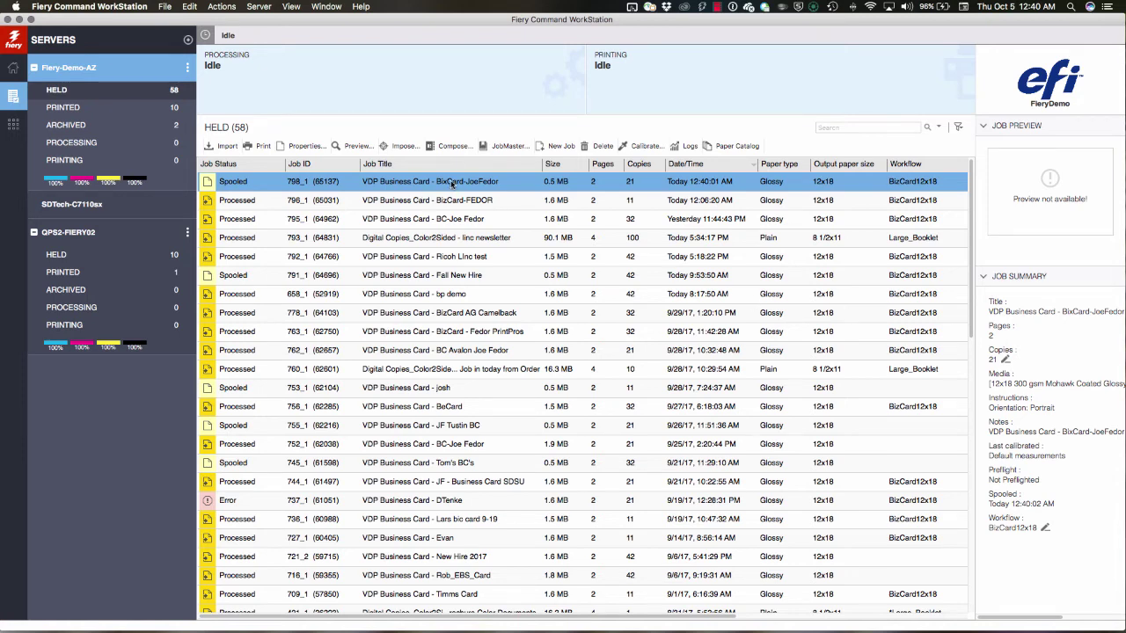
pyautogui.rightClick(451, 182)
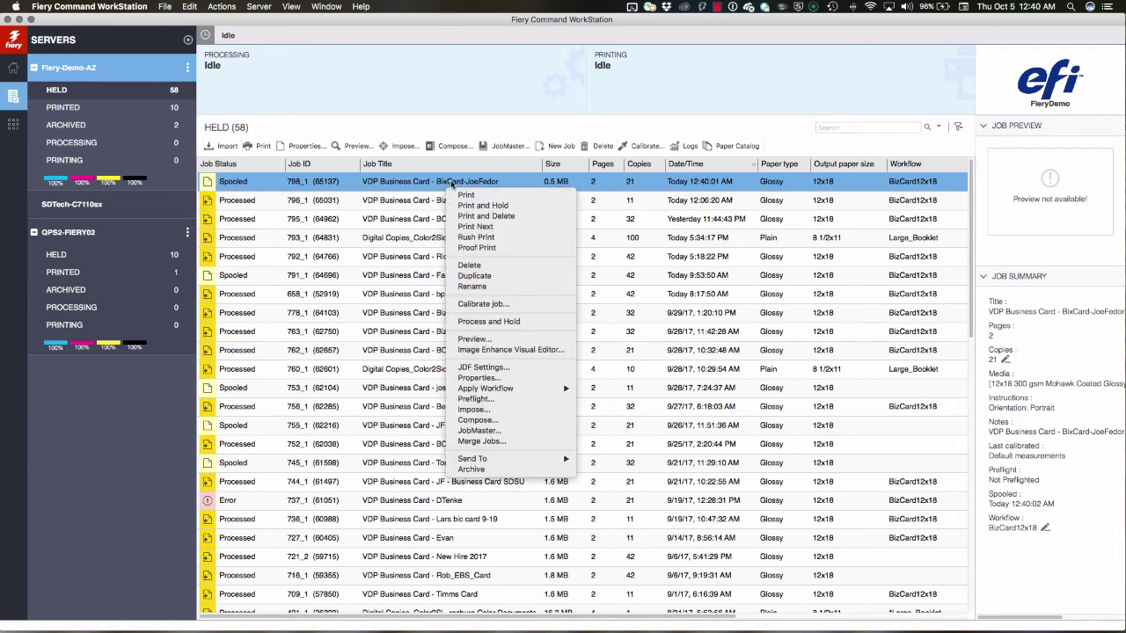
pyautogui.click(484, 321)
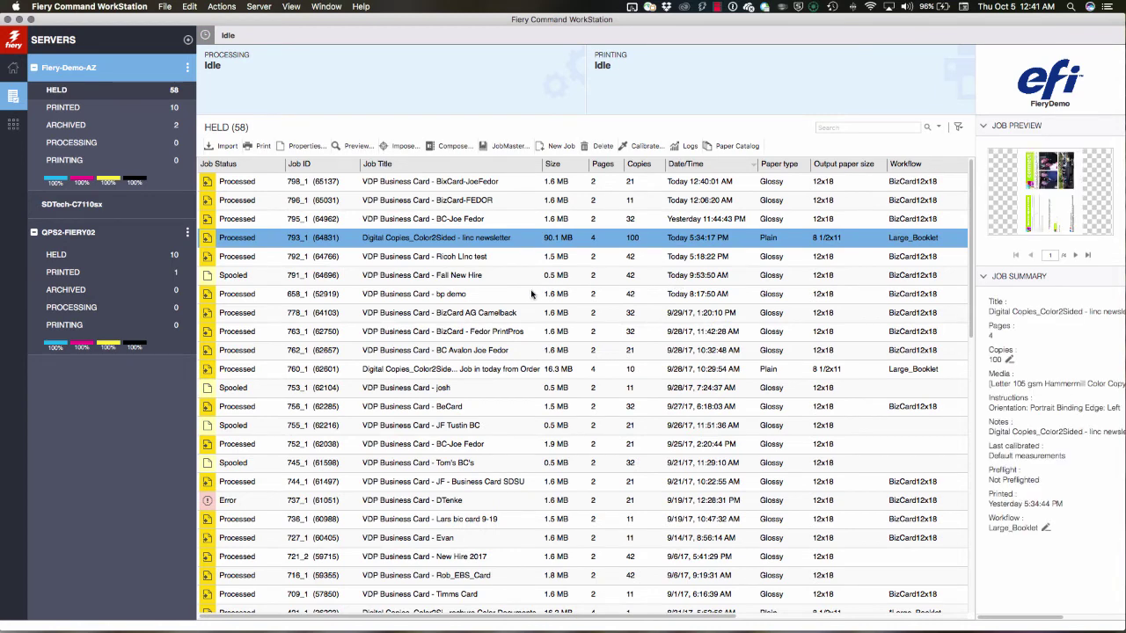
# Send processed job 798_1 to print, then return to PrintSmith Vision.
pyautogui.click(463, 182)
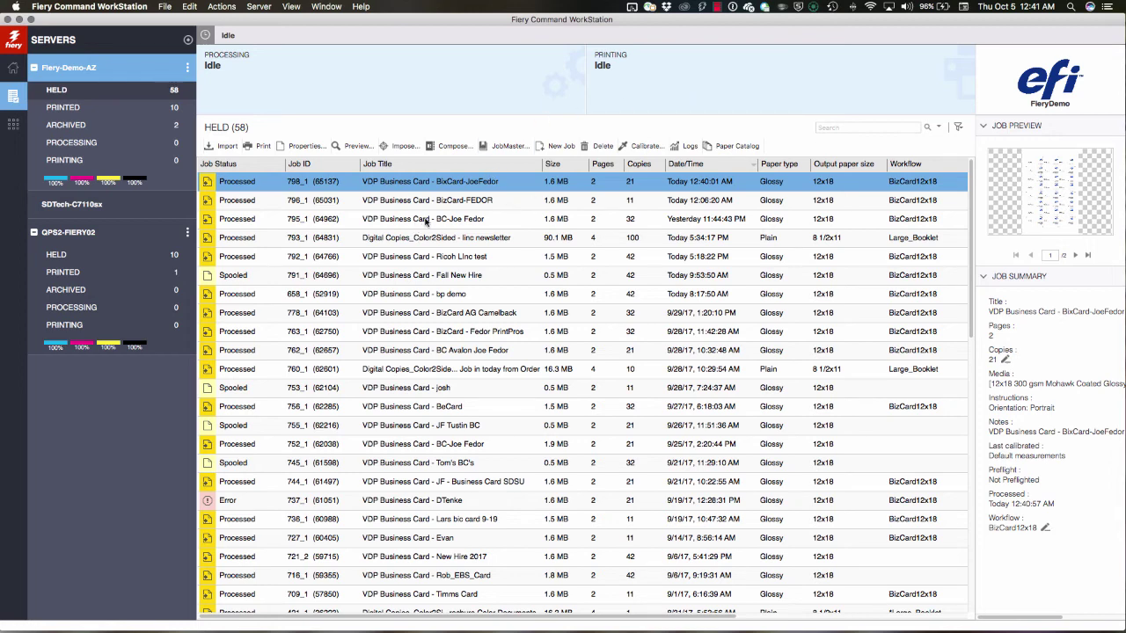
pyautogui.rightClick(423, 184)
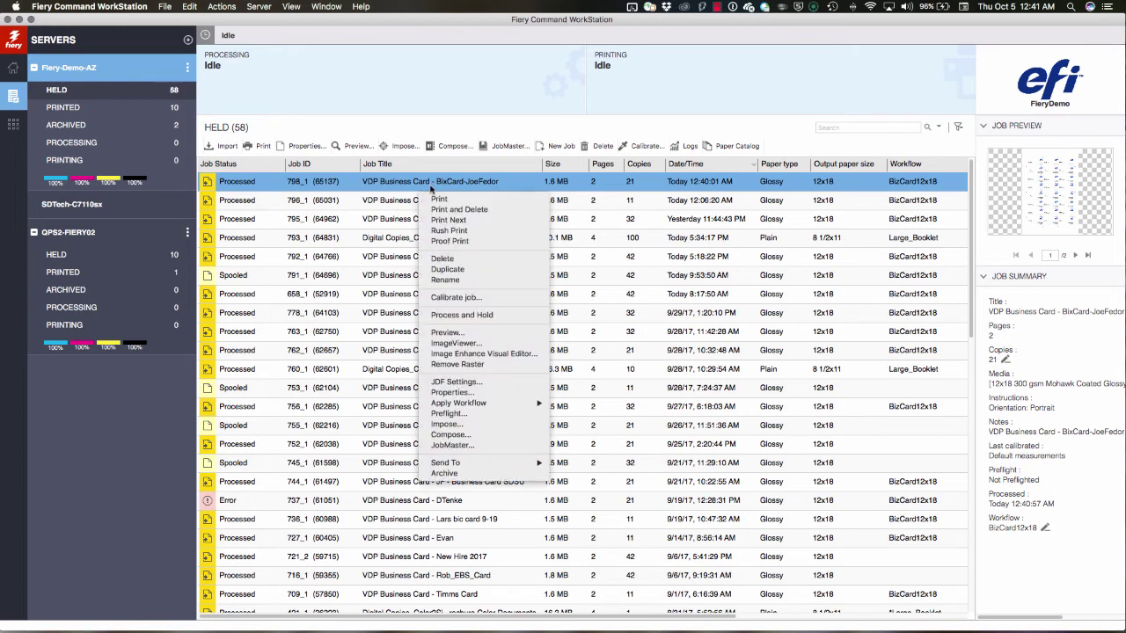
pyautogui.click(452, 200)
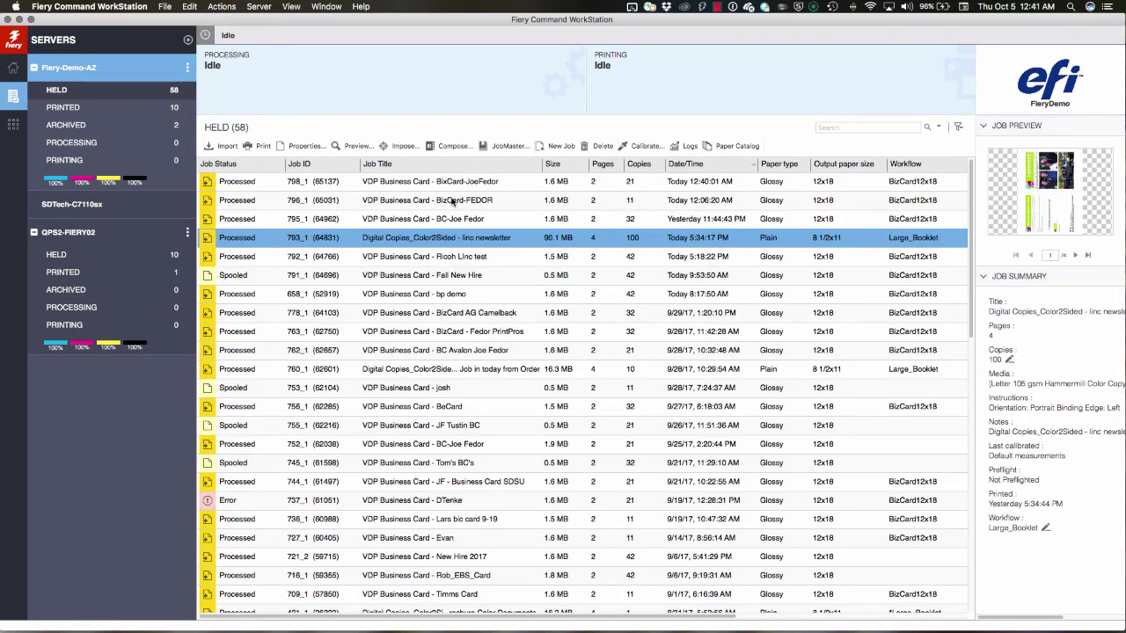
pyautogui.hotkey('ctrl', 'Left')
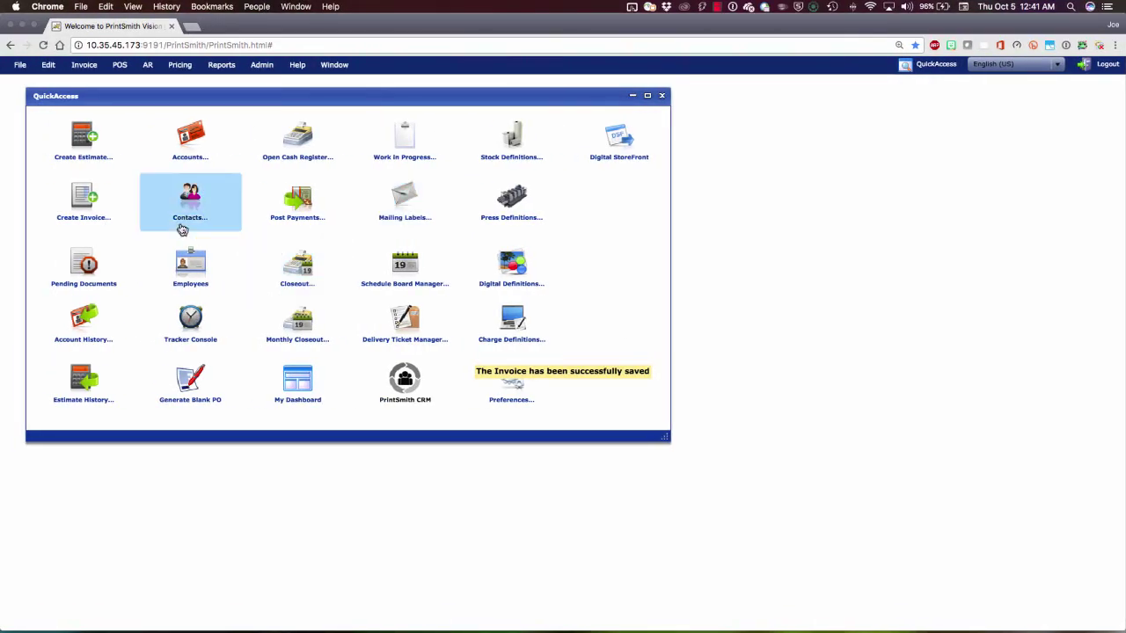
# Open invoice 798 from Pending Documents and review its costing's 81% estimated profit.
pyautogui.click(89, 262)
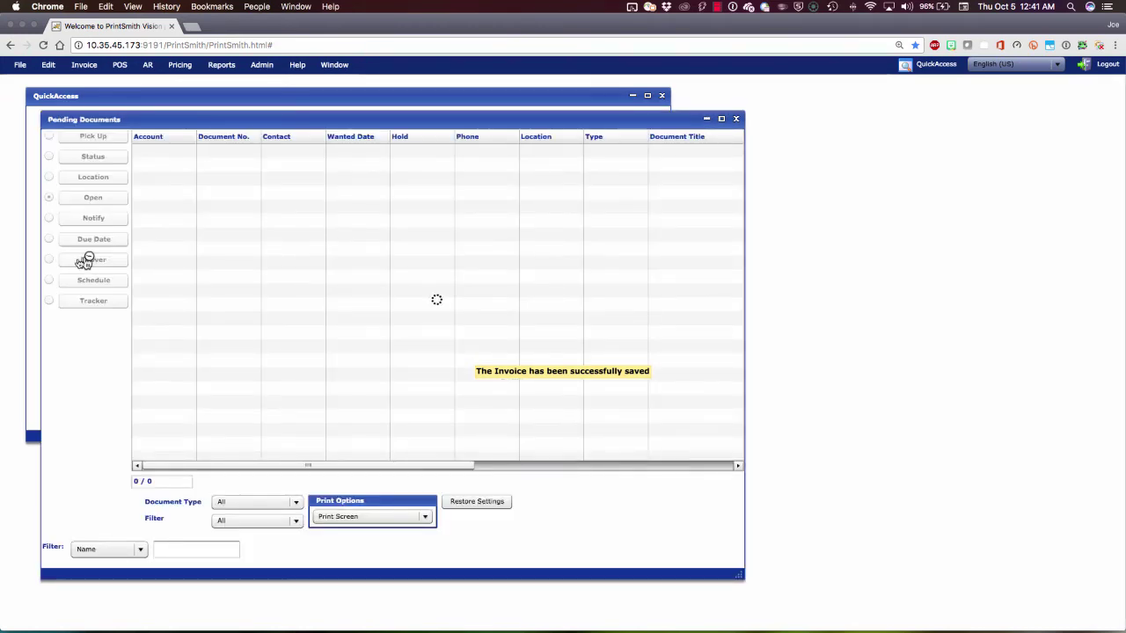
pyautogui.doubleClick(330, 150)
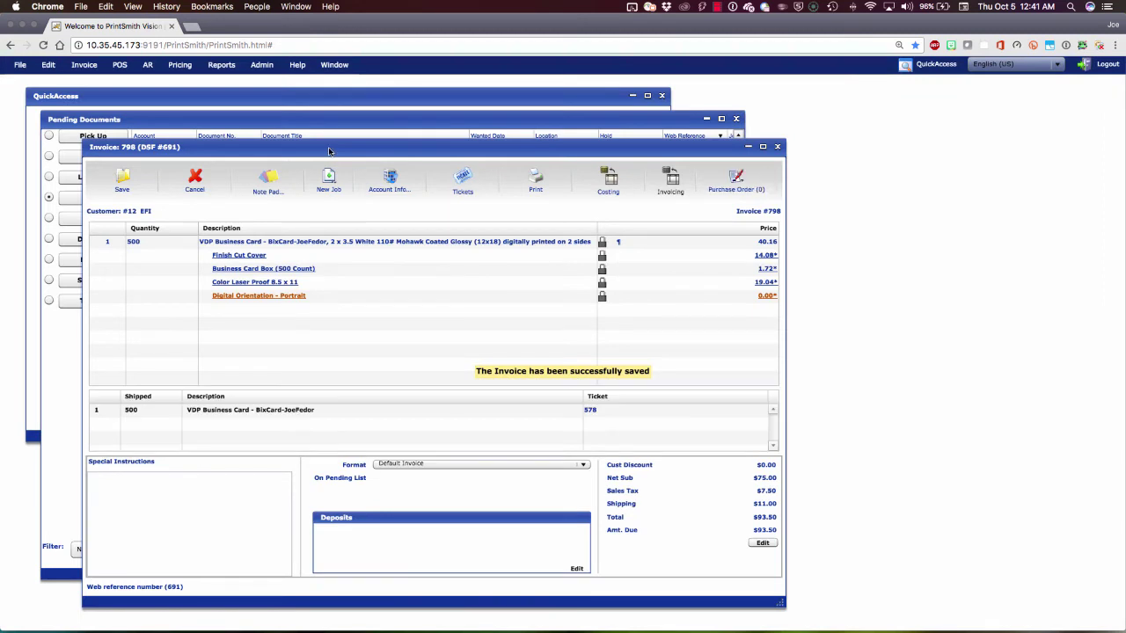
pyautogui.click(607, 186)
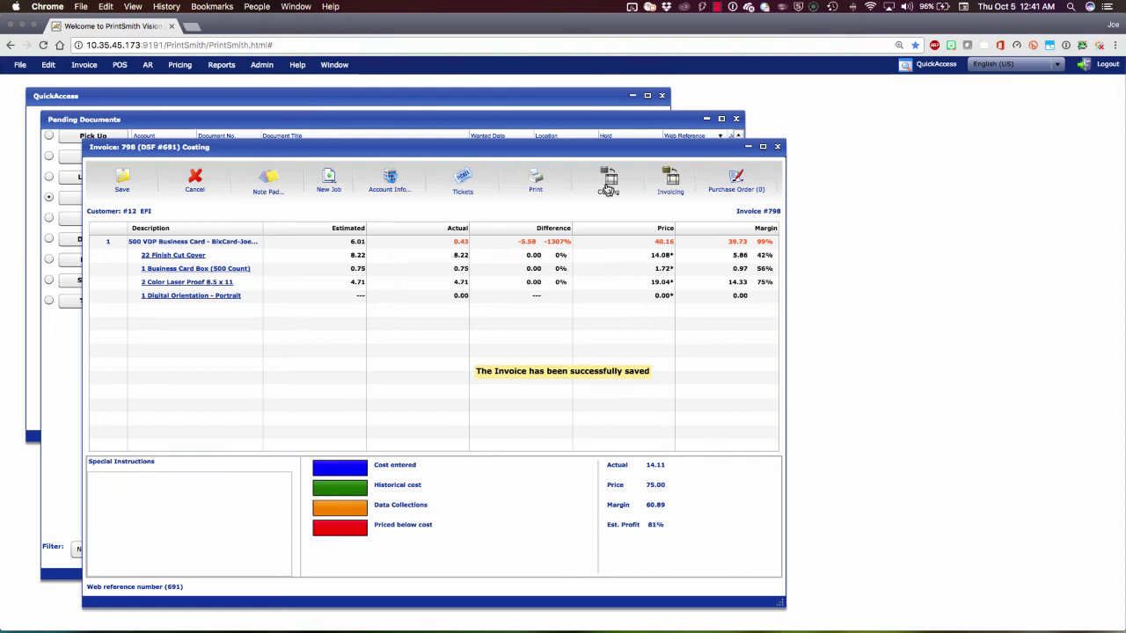
pyautogui.click(459, 251)
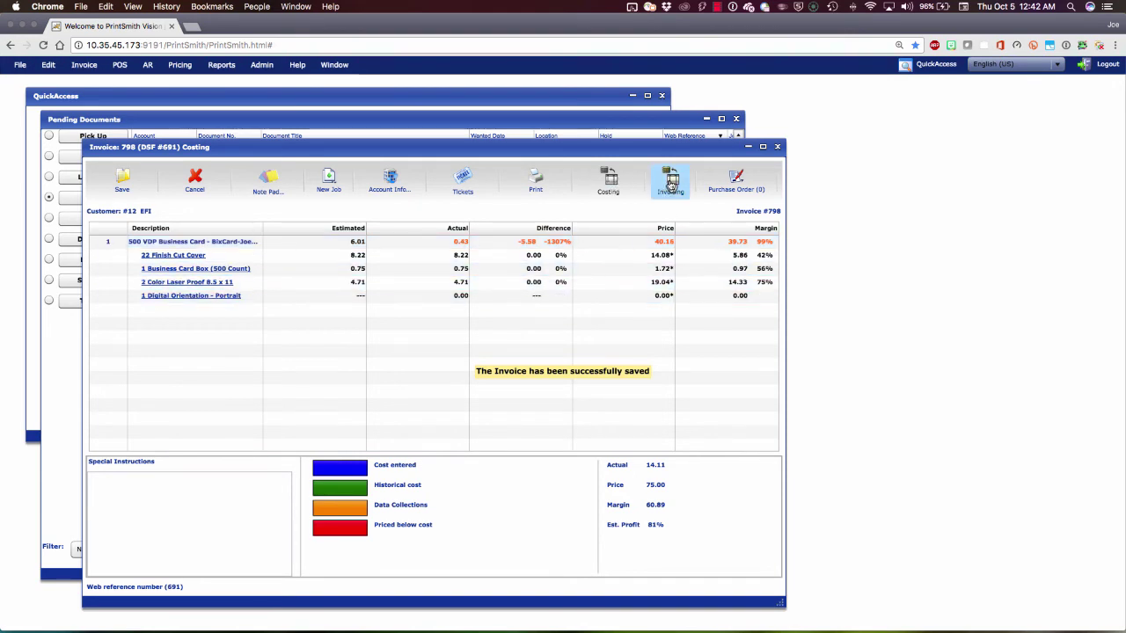
pyautogui.click(670, 185)
# Check that storefront order 691 reads In production, then return to PrintSmith Vision.
pyautogui.hotkey('ctrl', 'Left')
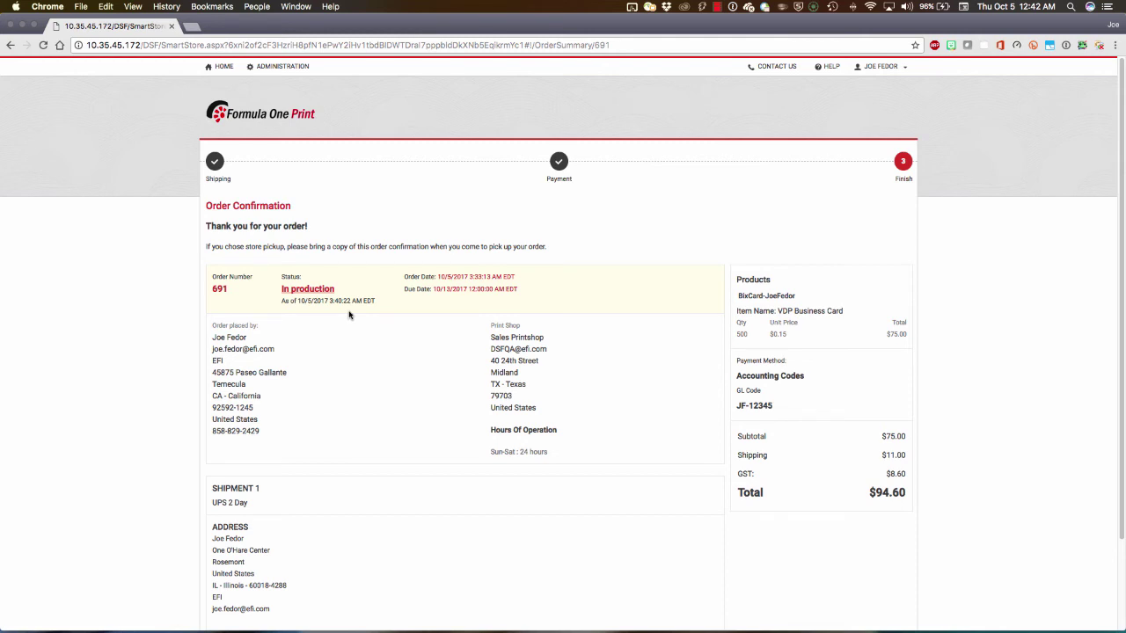
pyautogui.hotkey('ctrl', 'Right')
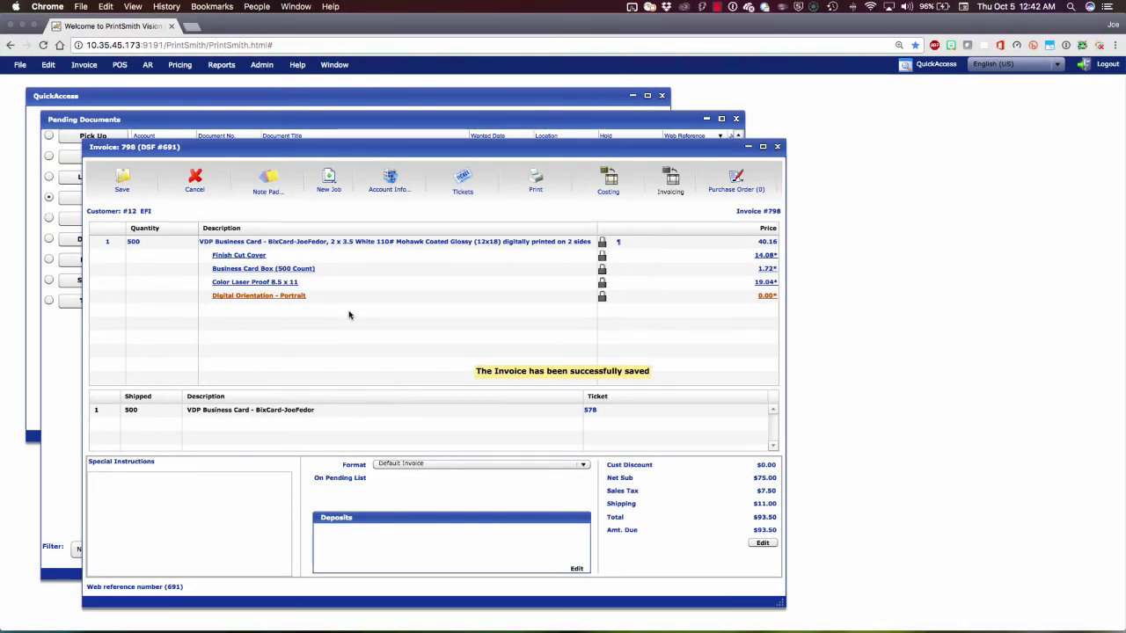
# Open delivery ticket 578 and review its destination, shipping, label and status tabs.
pyautogui.click(230, 410)
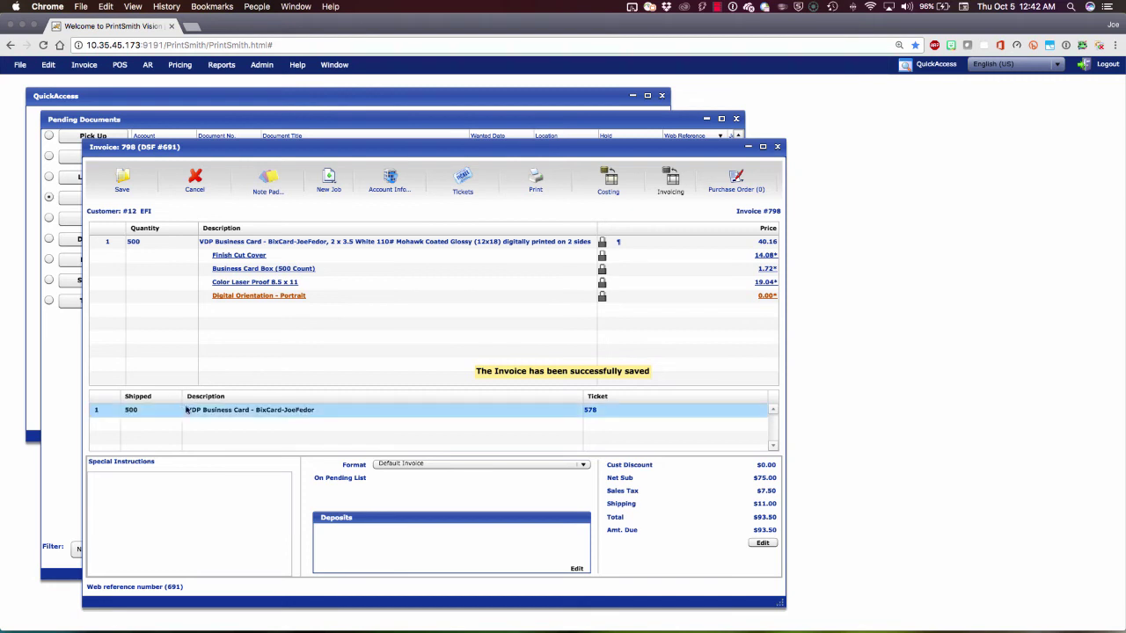
pyautogui.doubleClick(234, 410)
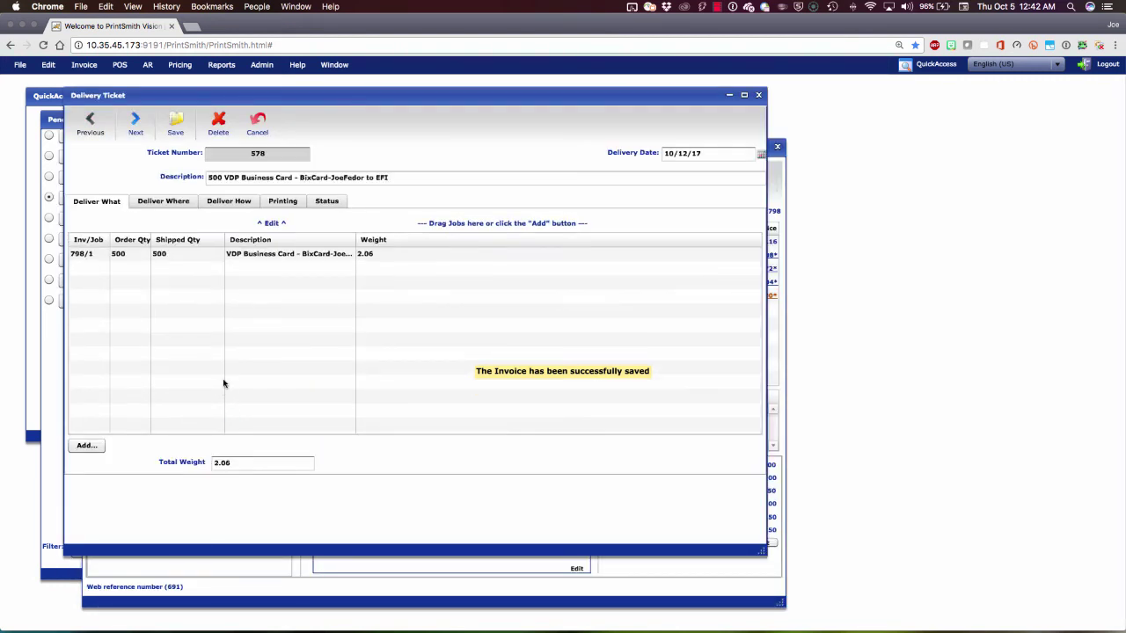
pyautogui.click(165, 203)
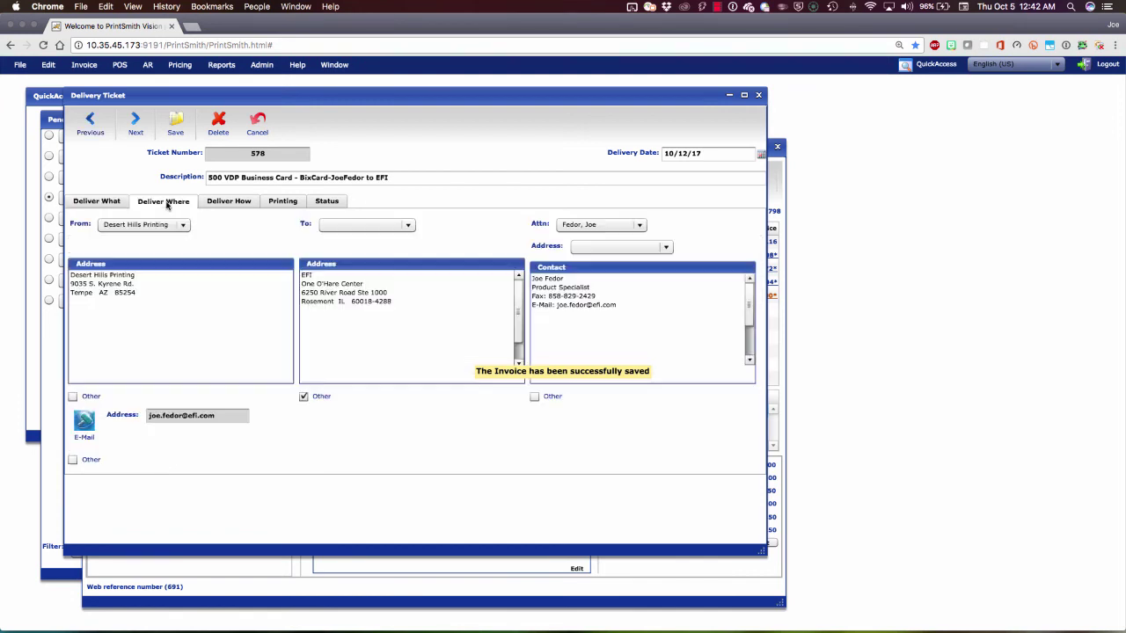
pyautogui.click(228, 203)
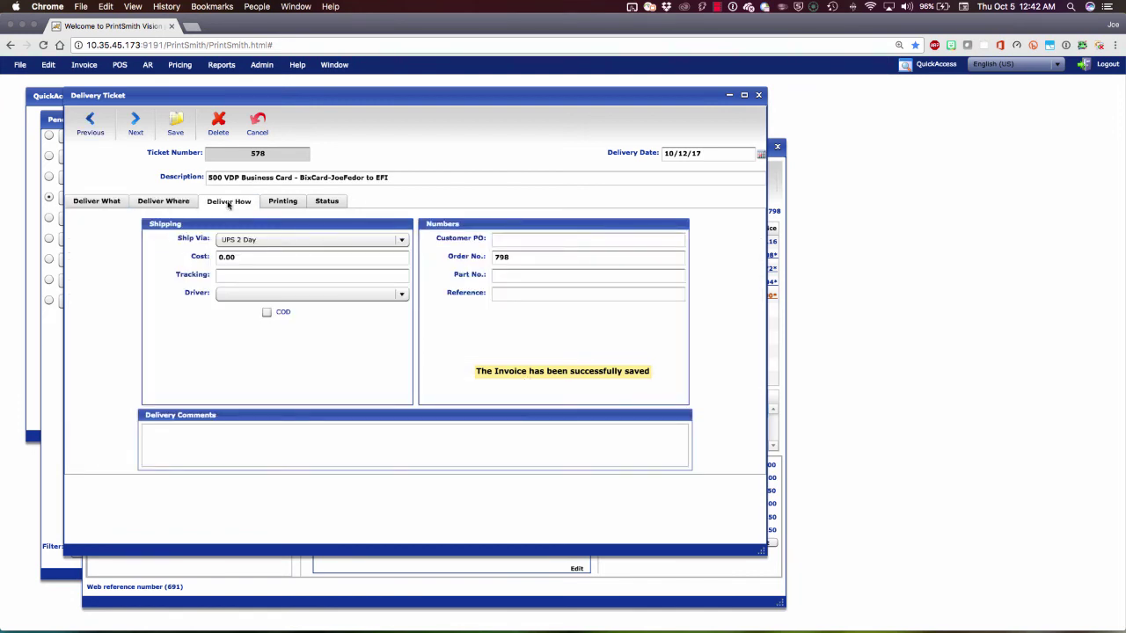
pyautogui.click(282, 203)
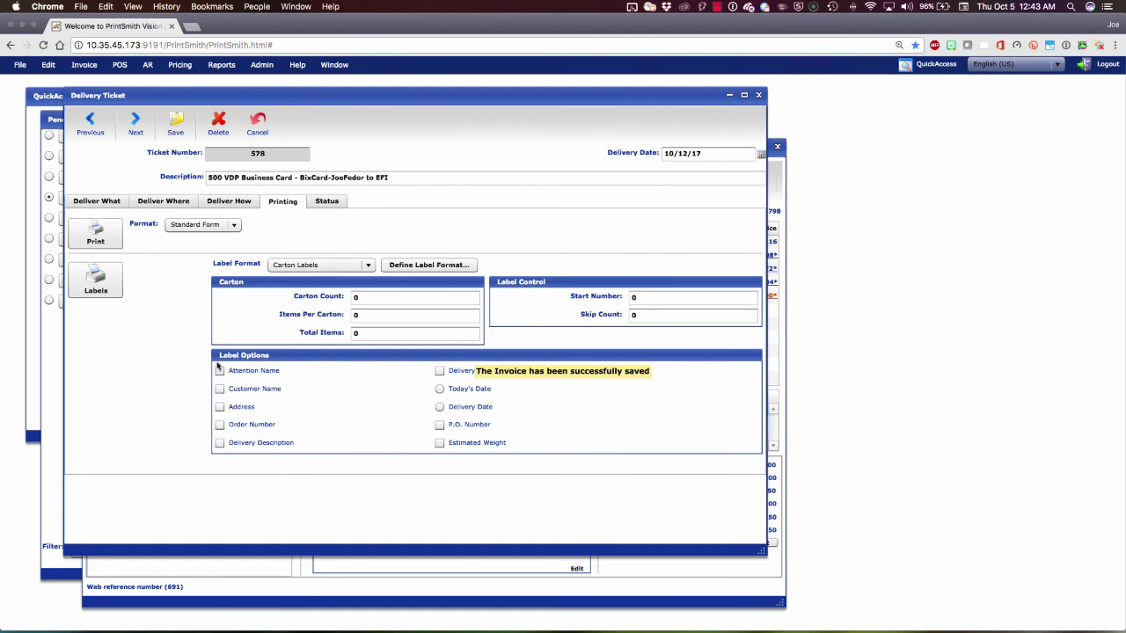
pyautogui.click(327, 202)
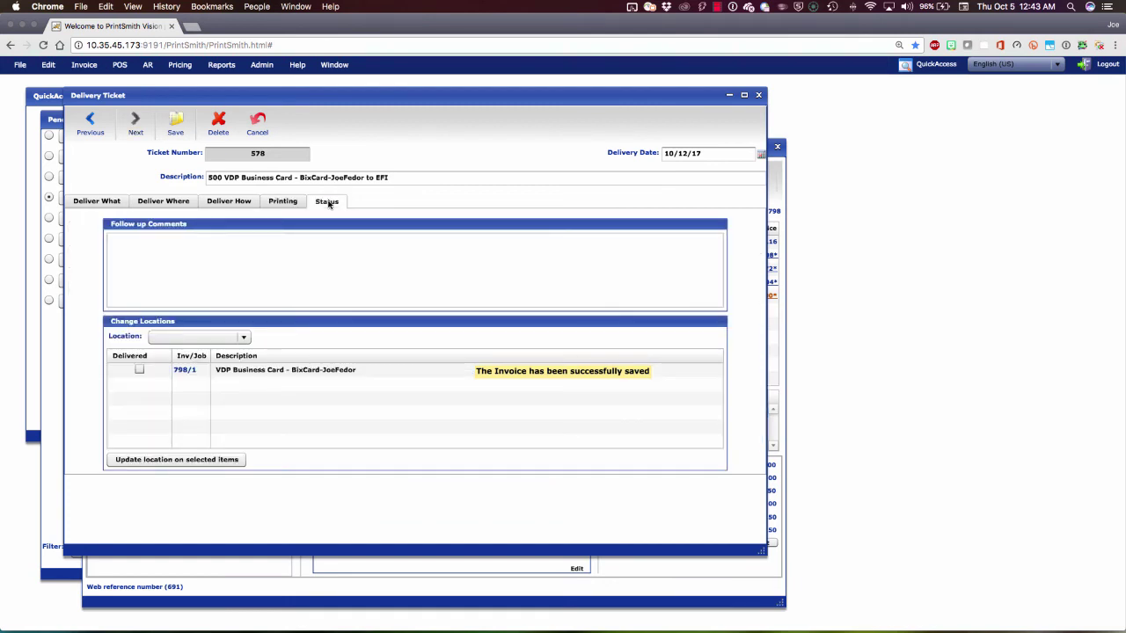
# Mark job 798/1 as delivered and save the ticket.
pyautogui.click(139, 370)
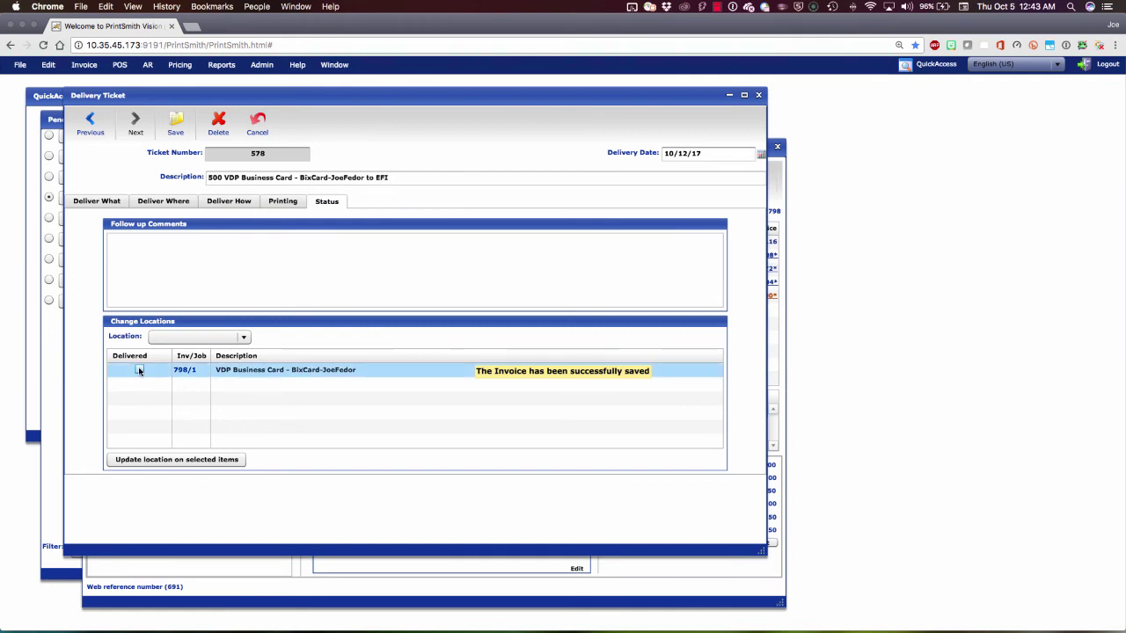
pyautogui.click(139, 370)
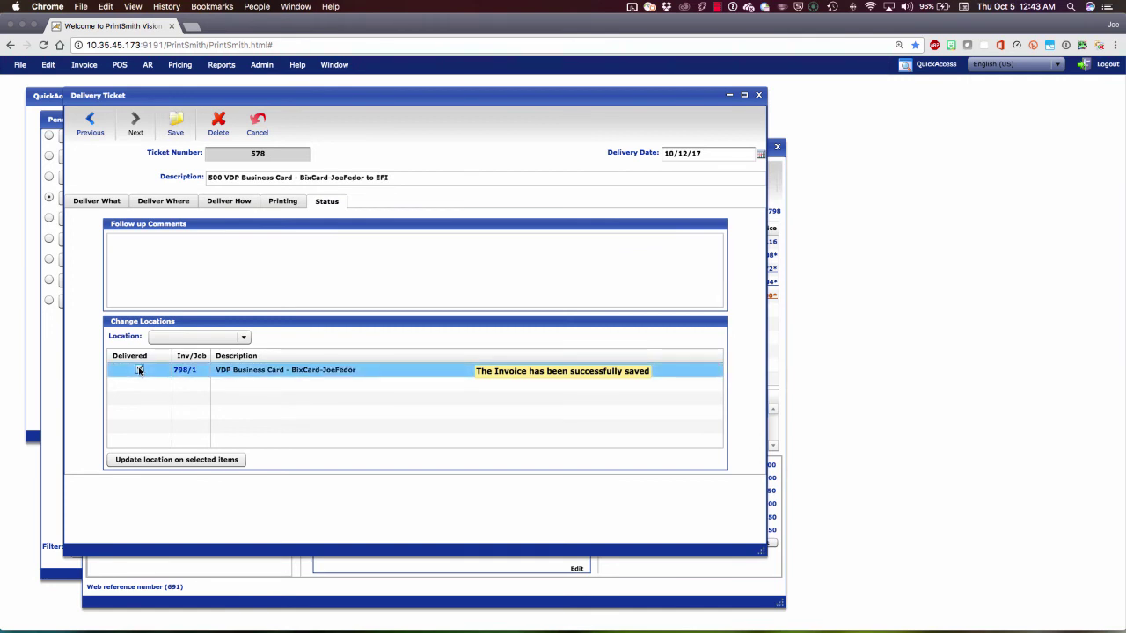
pyautogui.click(176, 125)
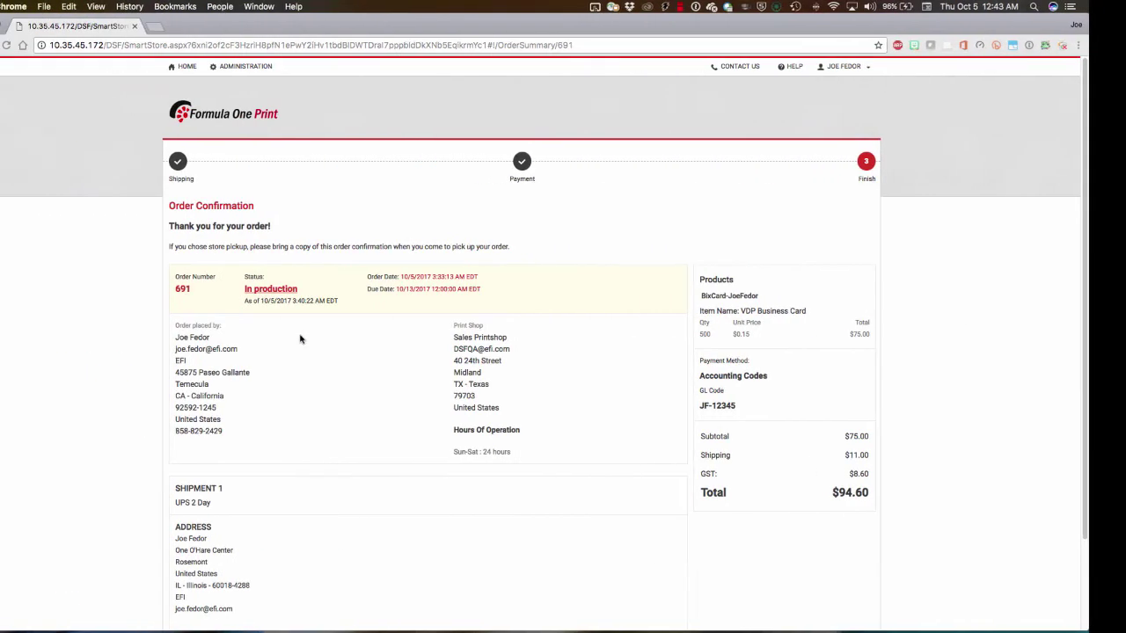
# Reload the DSF confirmation page so order 691 shows Shipped, then return to PrintSmith Vision.
pyautogui.press('super+r')
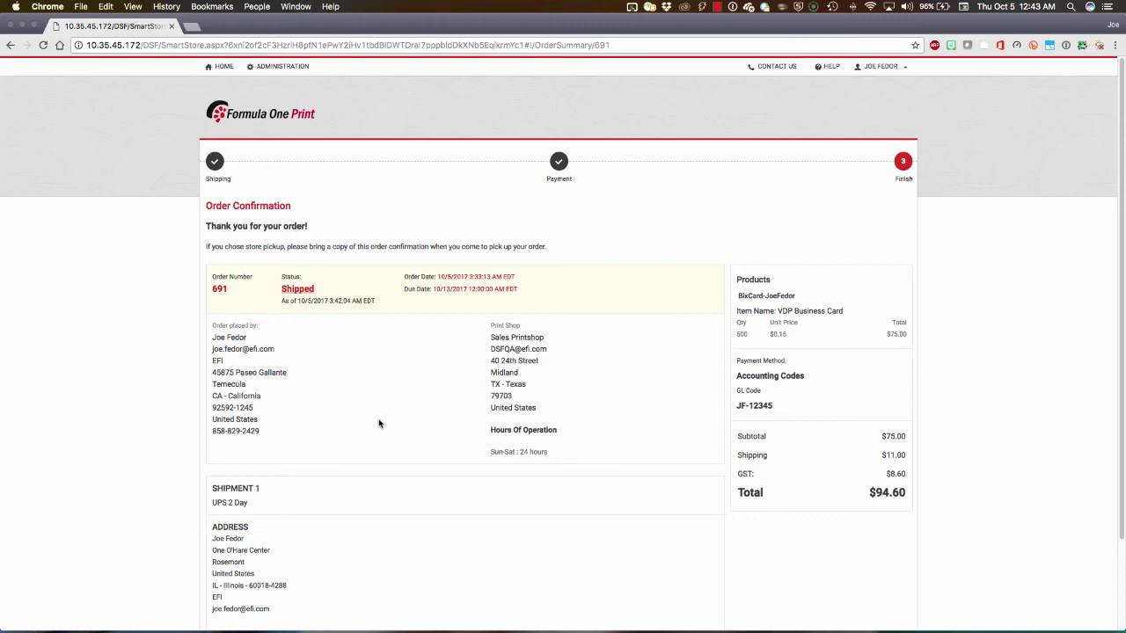
pyautogui.hotkey('ctrl', 'Right')
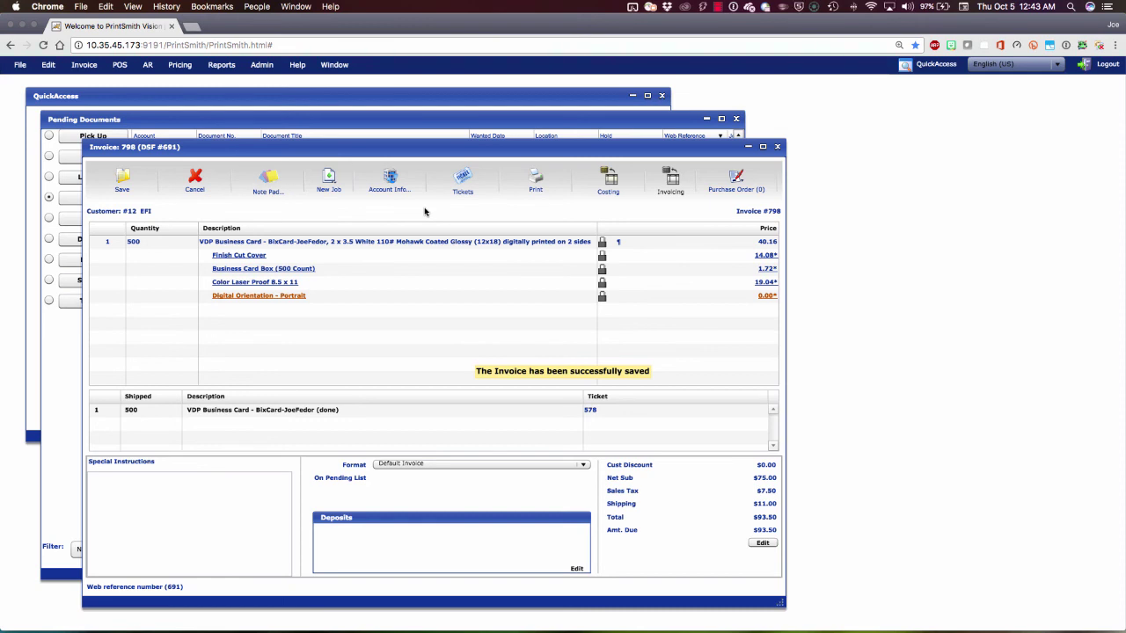
# Save and pick up invoice 798, charge its 93.50 total to the account, and post it.
pyautogui.click(123, 183)
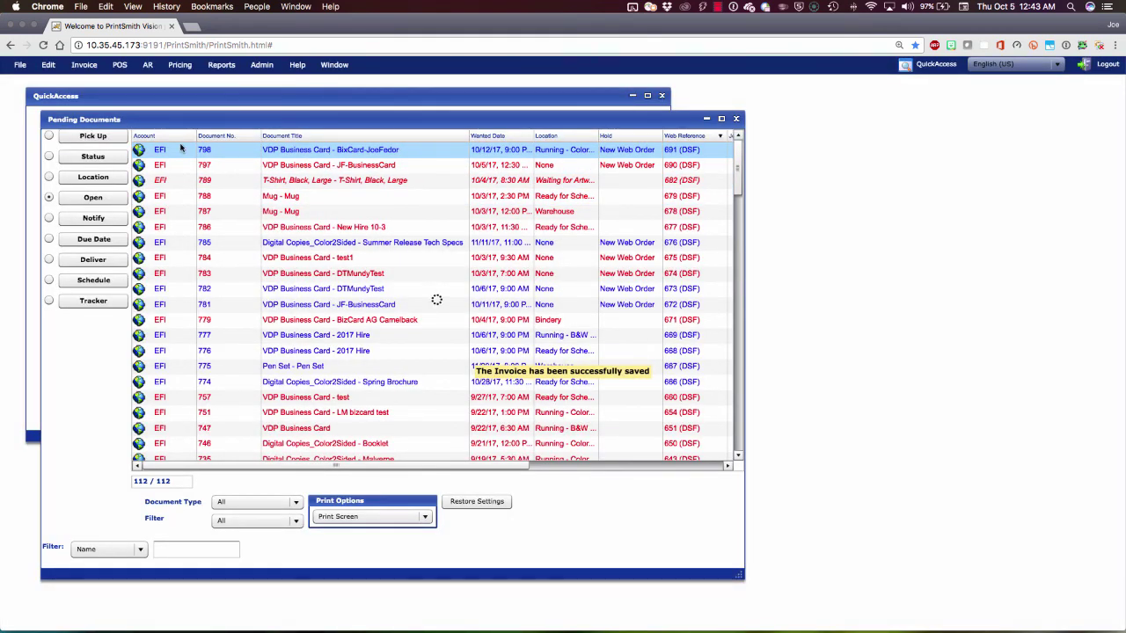
pyautogui.click(93, 136)
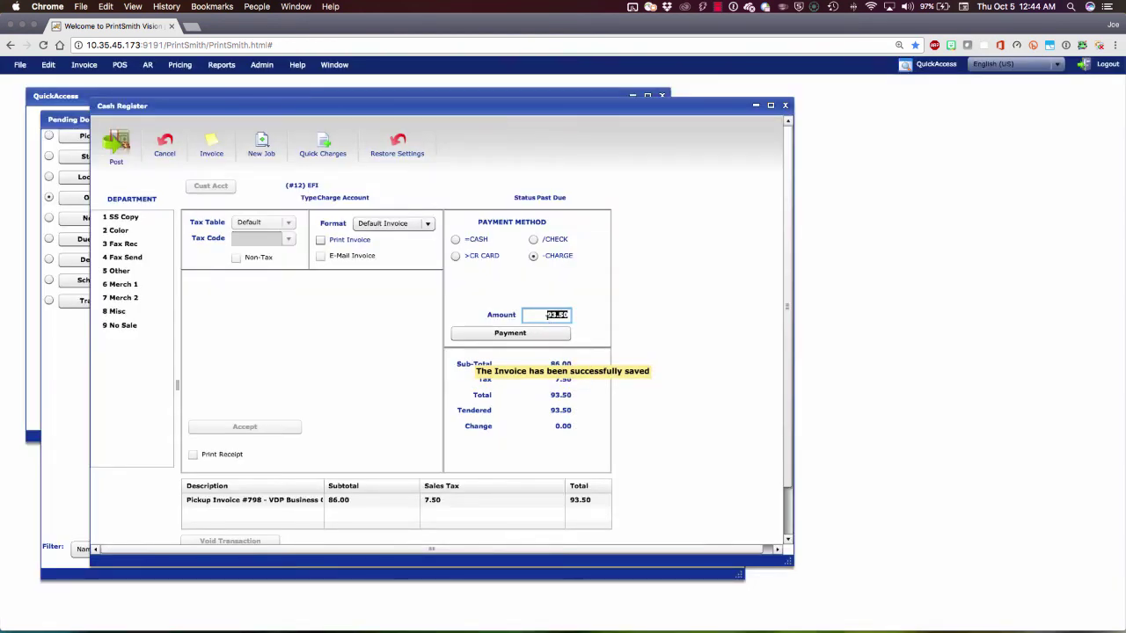
pyautogui.click(510, 333)
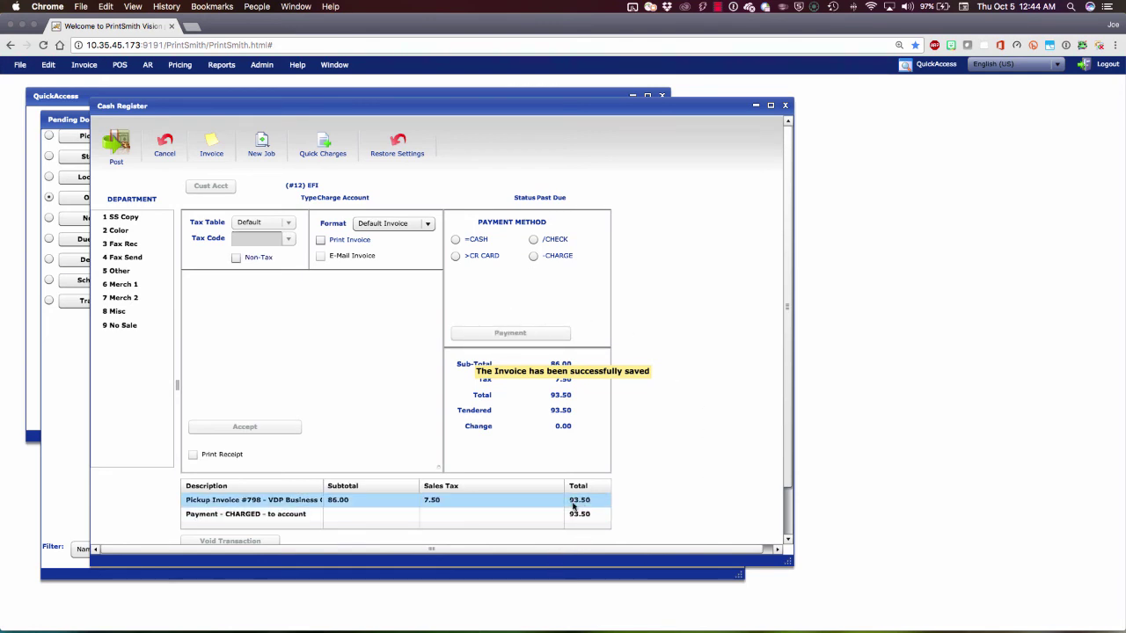
pyautogui.click(116, 148)
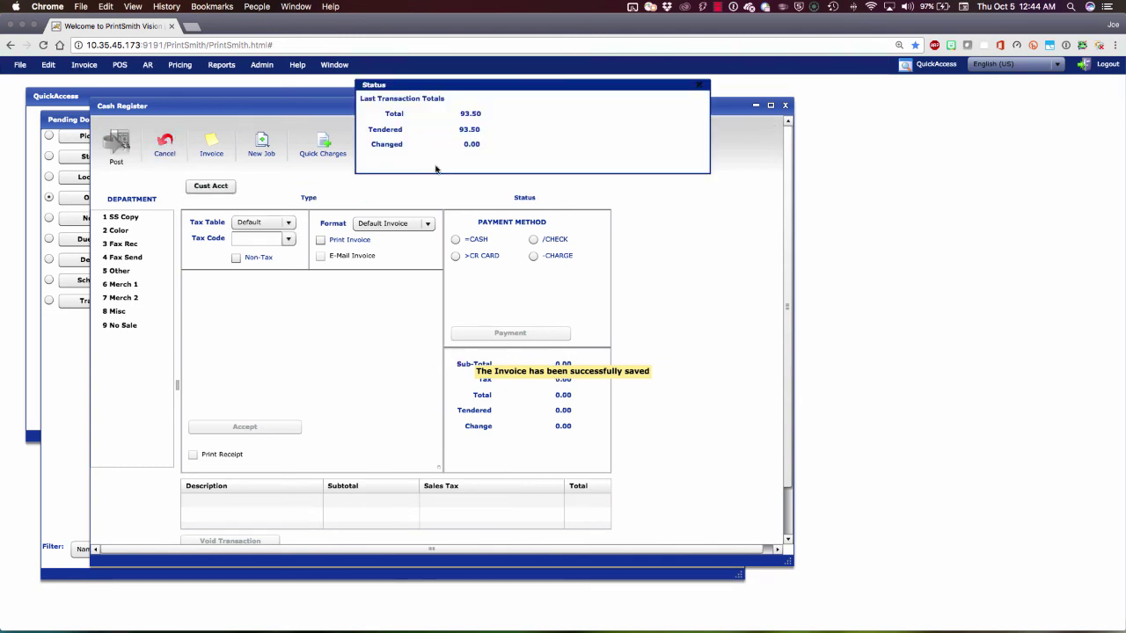
pyautogui.click(698, 86)
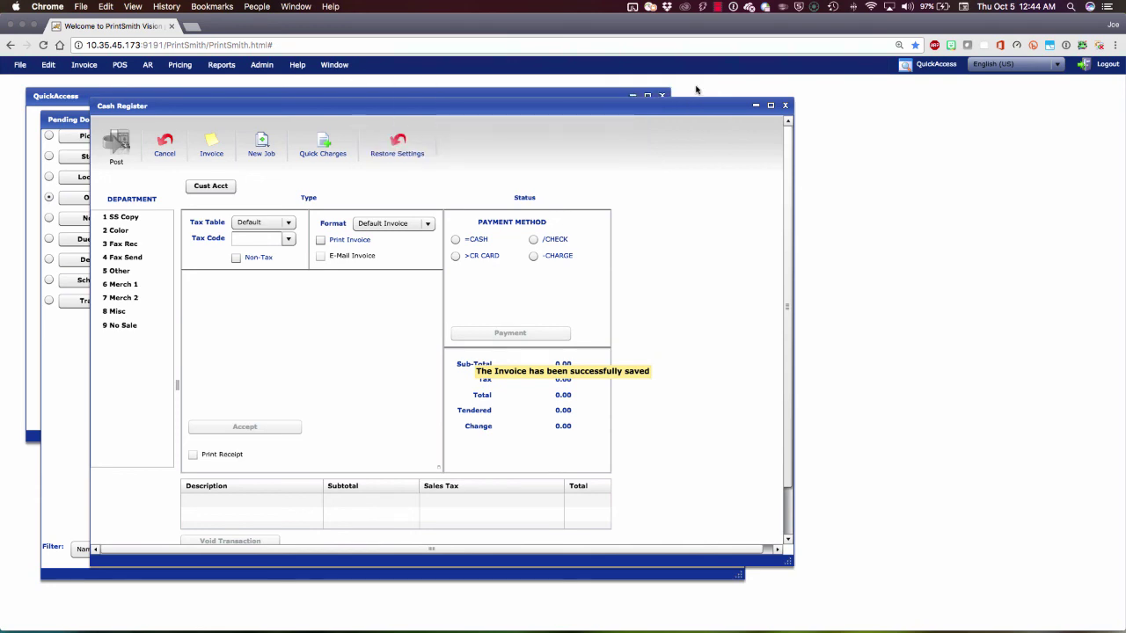
pyautogui.click(784, 105)
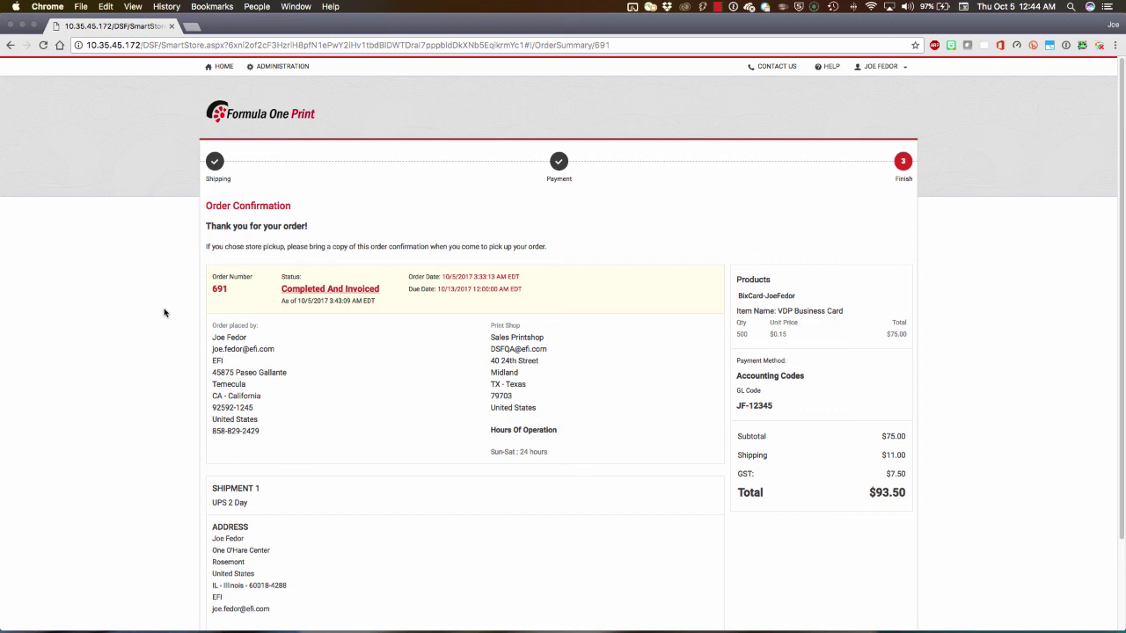
# Review the invoice 798 PDF for order 691 in Order History & Status, then go HOME.
pyautogui.click(884, 67)
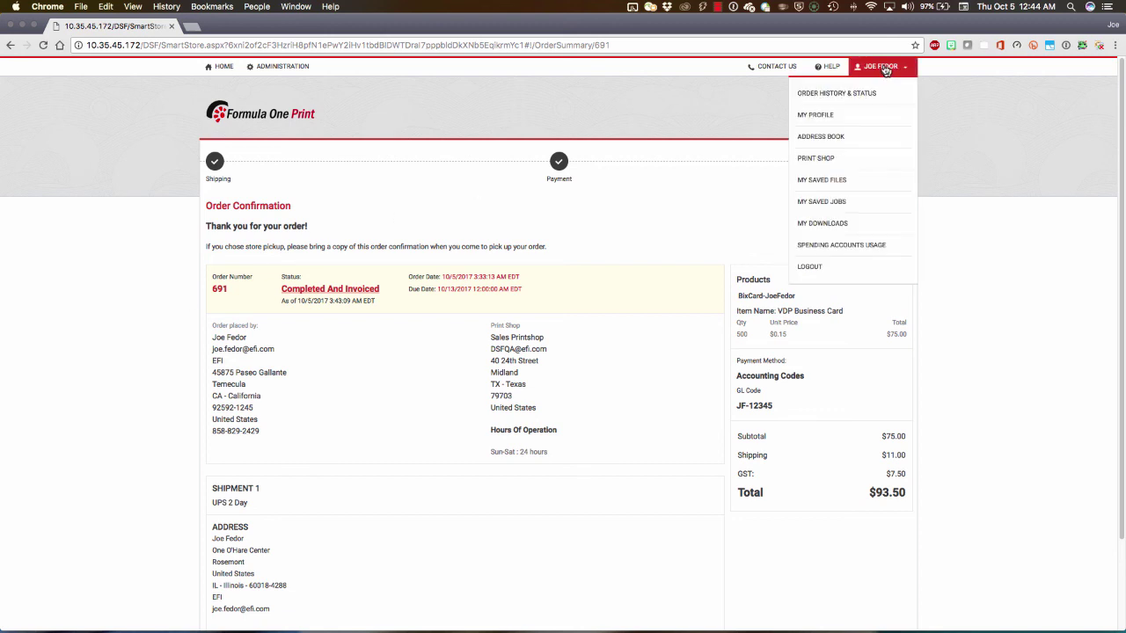
pyautogui.click(857, 104)
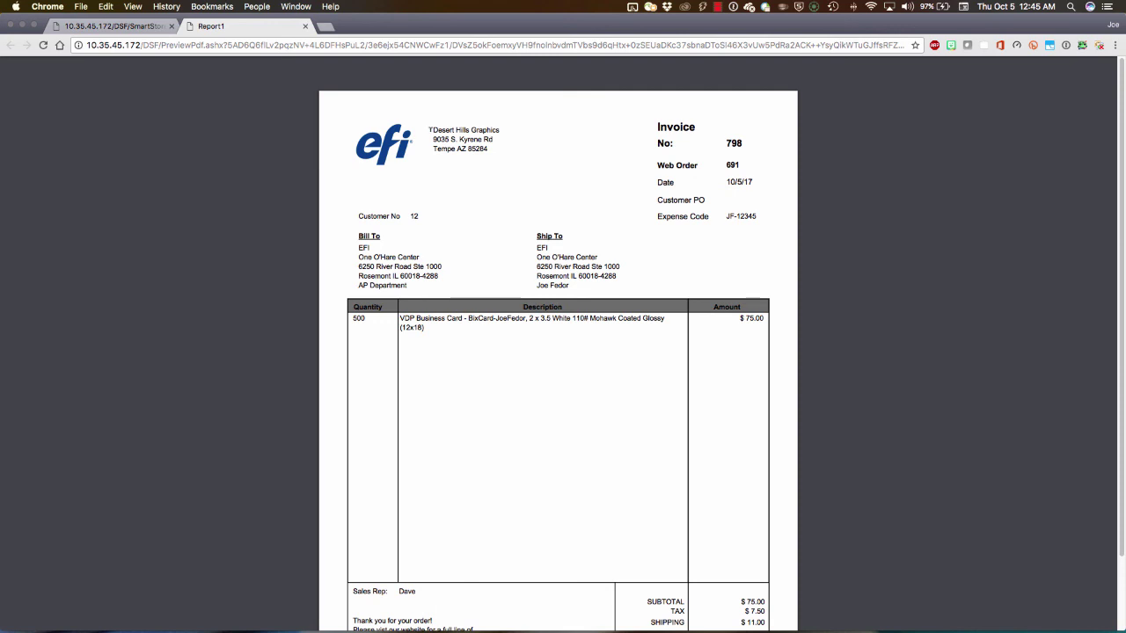
pyautogui.click(305, 25)
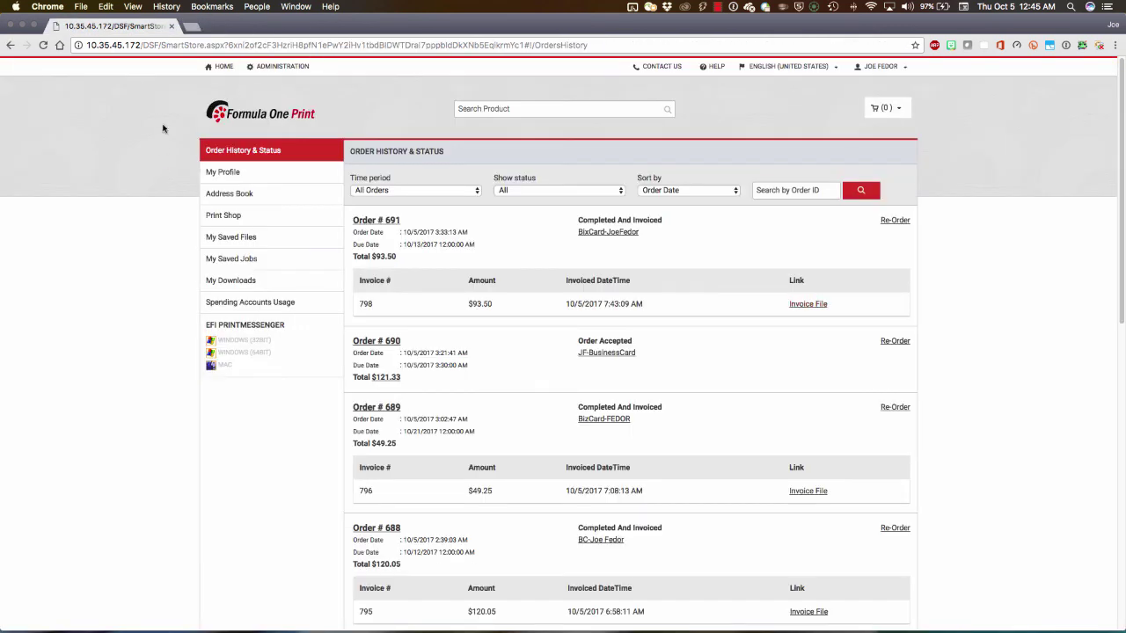
pyautogui.click(220, 66)
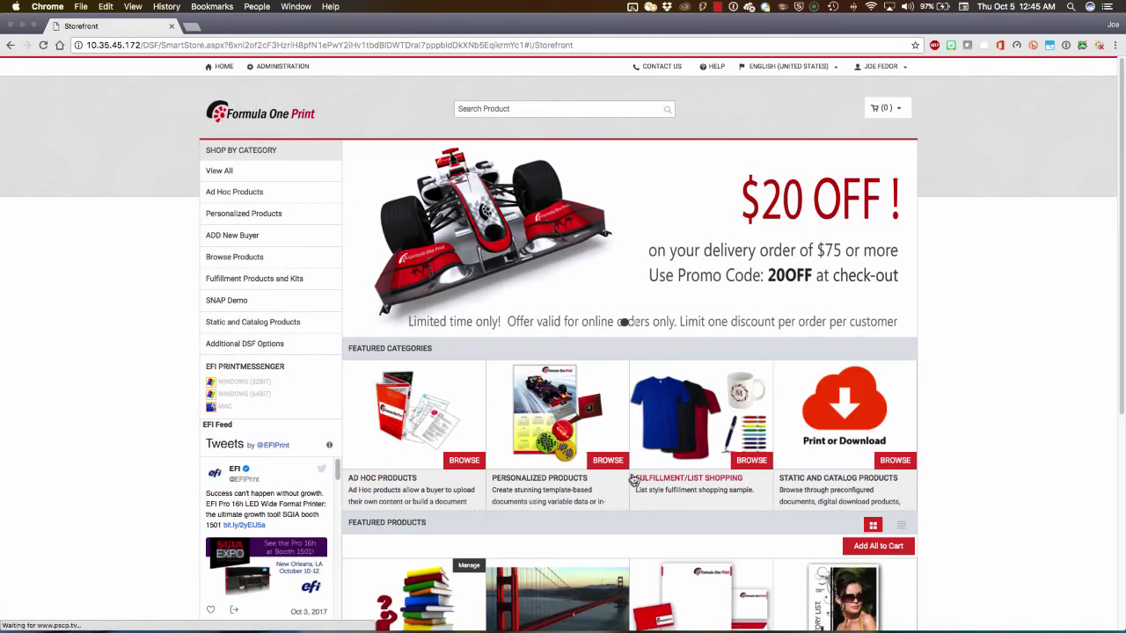
pyautogui.hotkey('ctrl', 'Up')
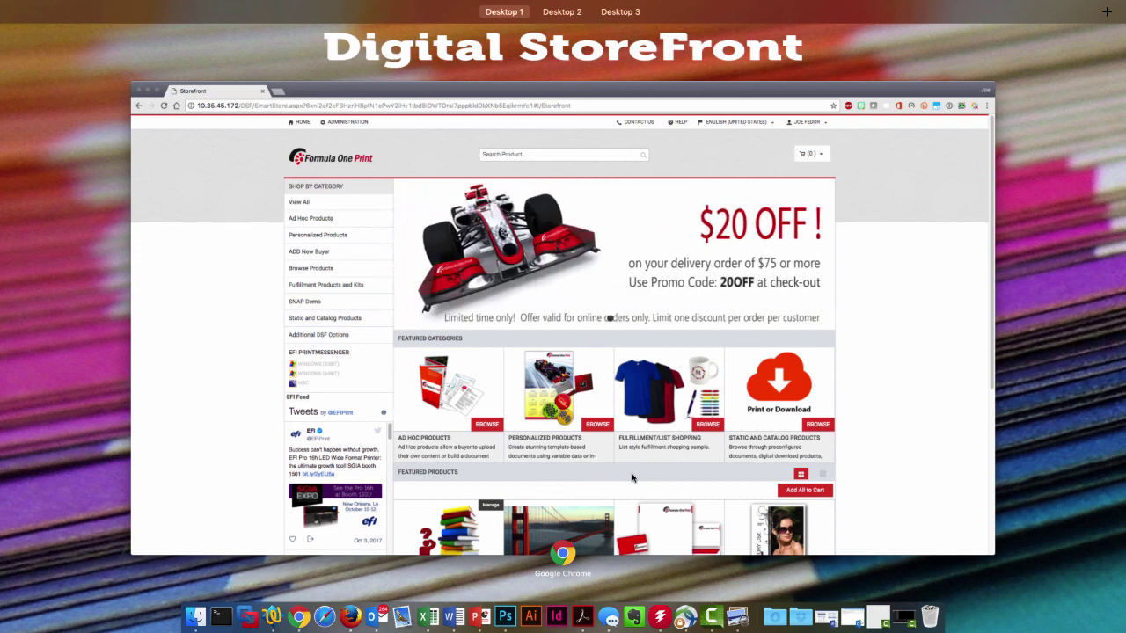
# Move past Desktop 2 to Desktop 3, showing Fiery Command WorkStation's Held queue of 58 jobs.
pyautogui.hotkey('ctrl', 'Right')
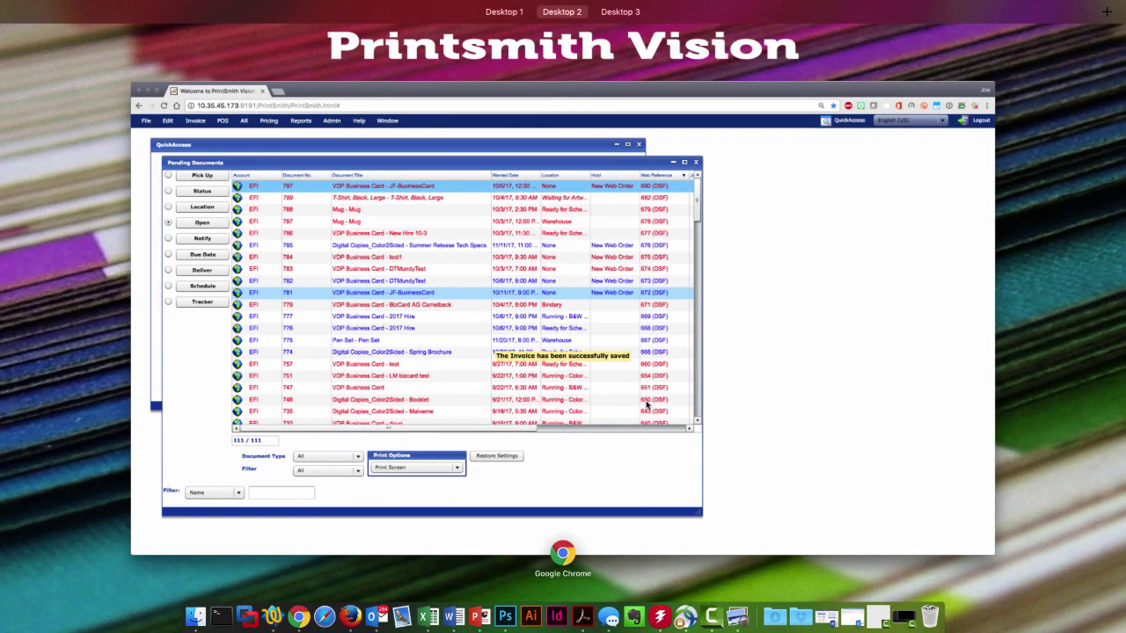
pyautogui.hotkey('ctrl', 'Right')
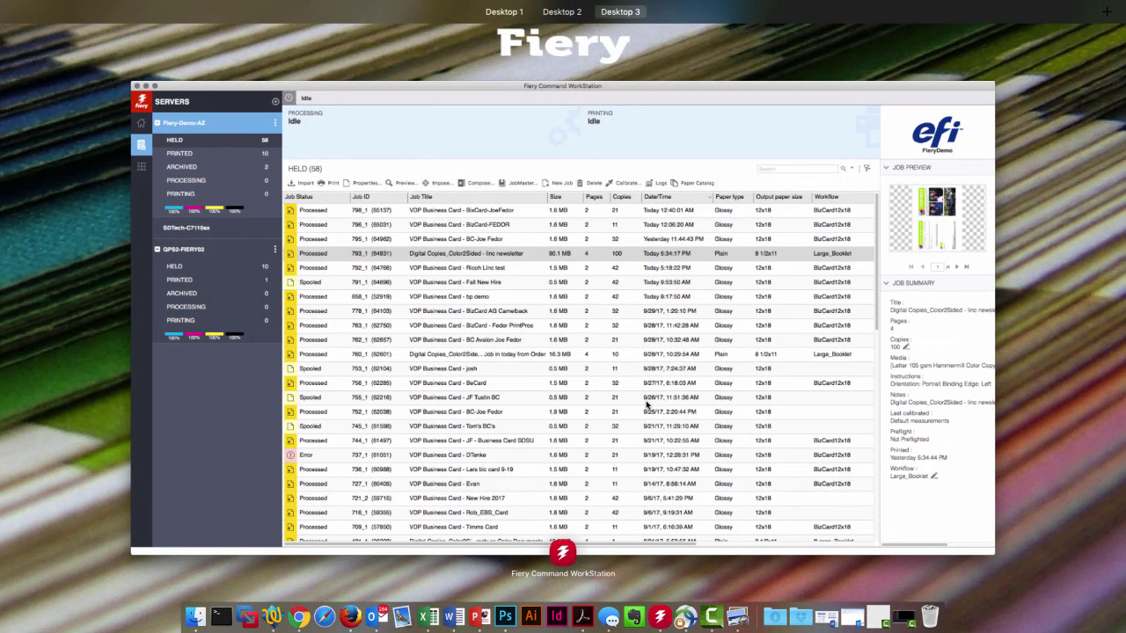